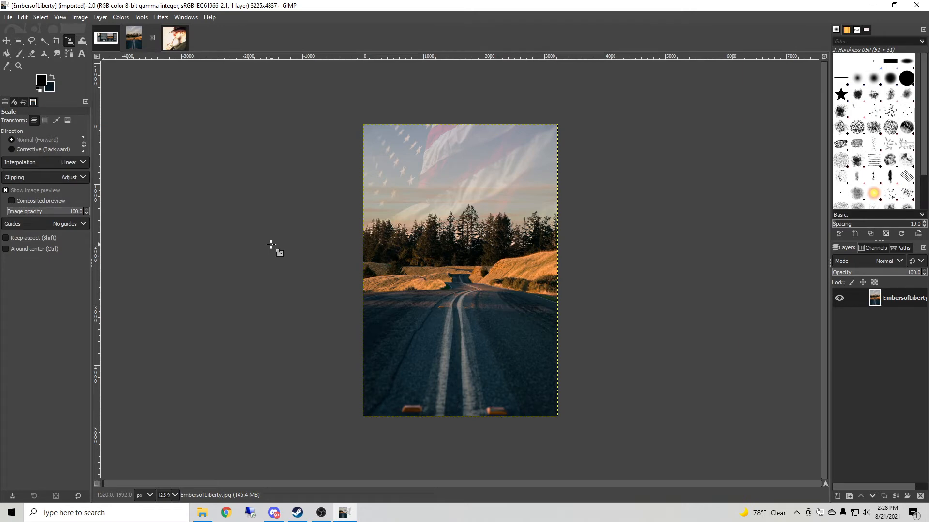
pyautogui.click(107, 39)
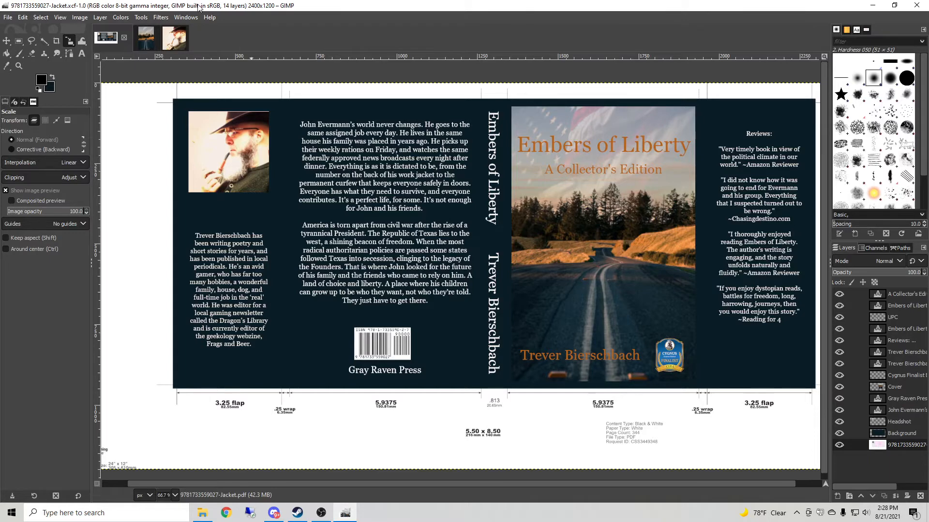
pyautogui.click(8, 17)
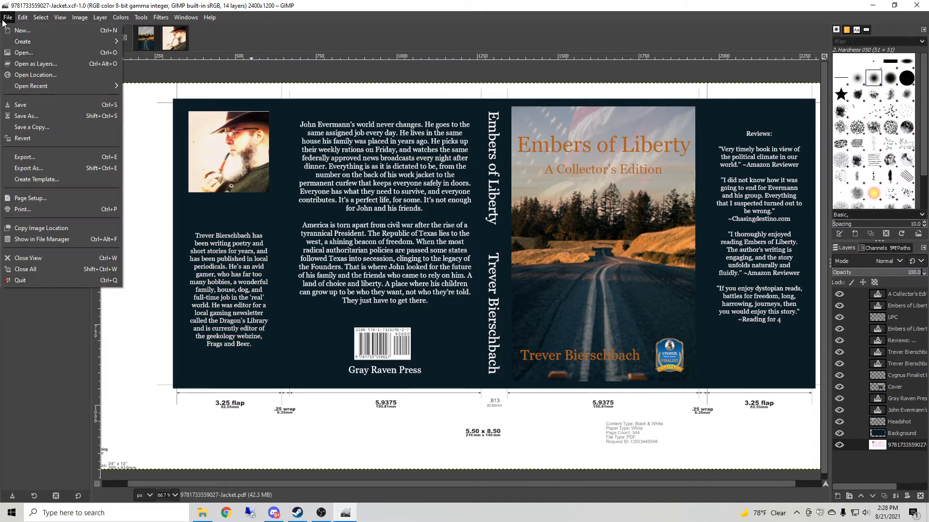
pyautogui.click(23, 52)
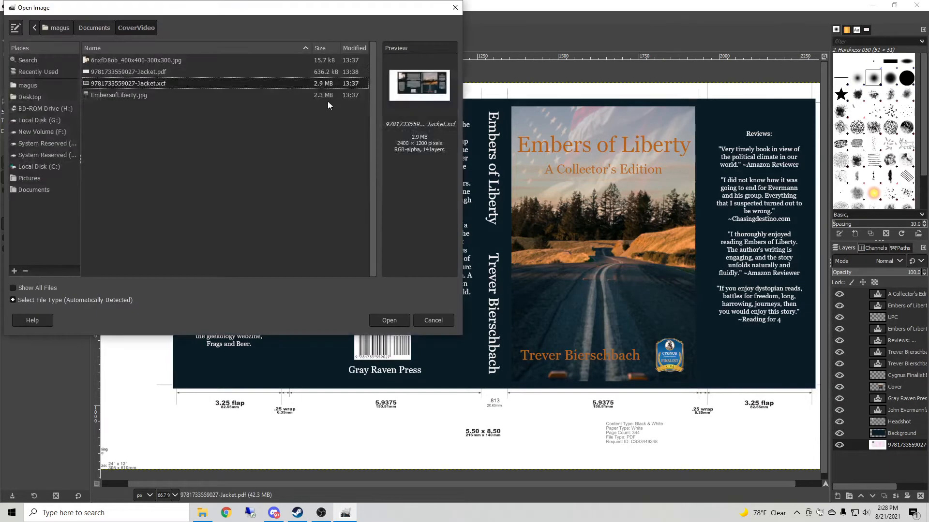
pyautogui.click(126, 72)
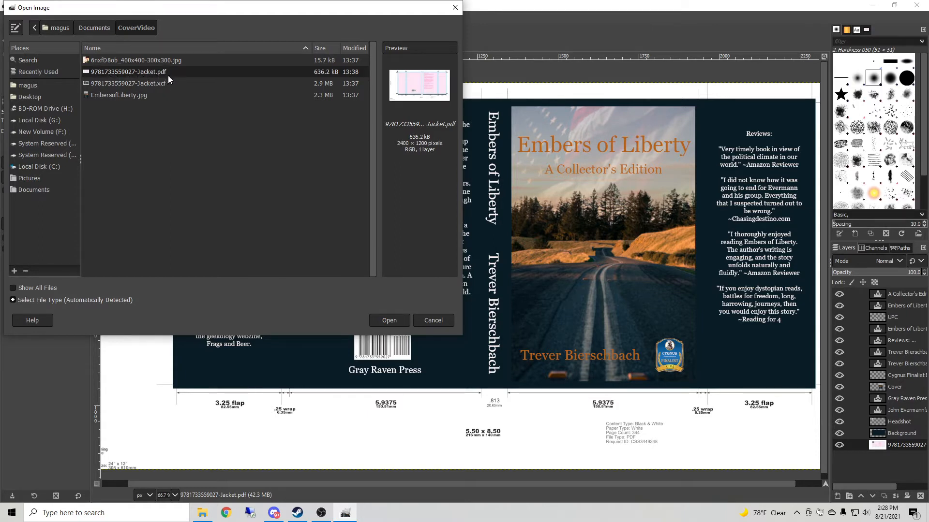
pyautogui.click(395, 320)
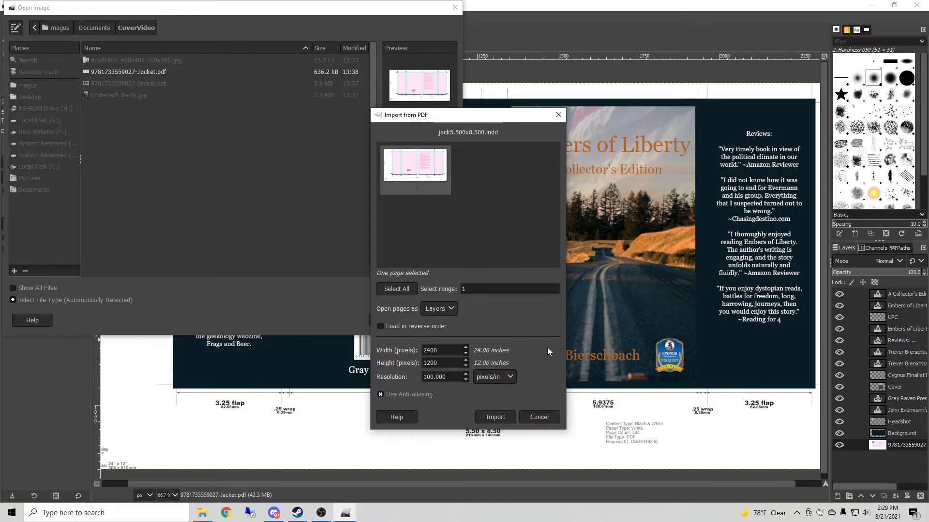
pyautogui.click(486, 416)
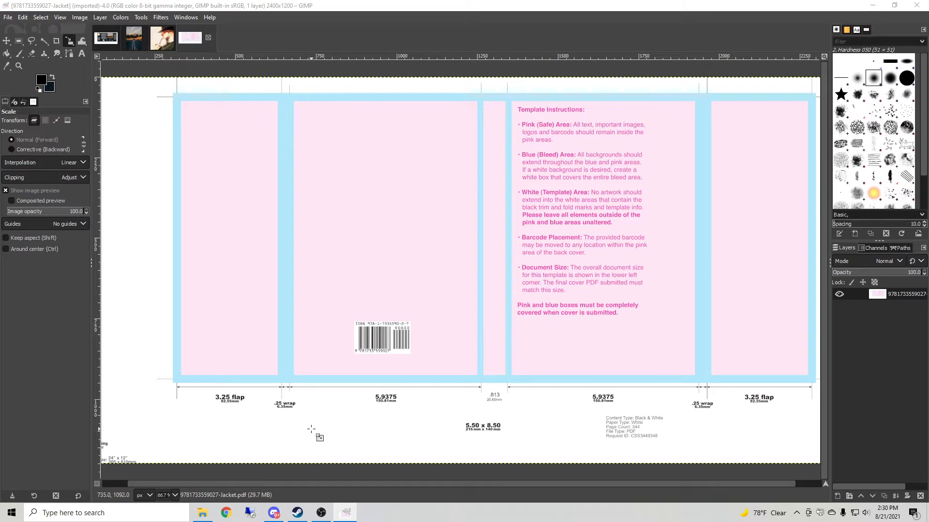
# Draw a rectangle selection about 176 × 101 px around the template's barcode.
pyautogui.click(175, 495)
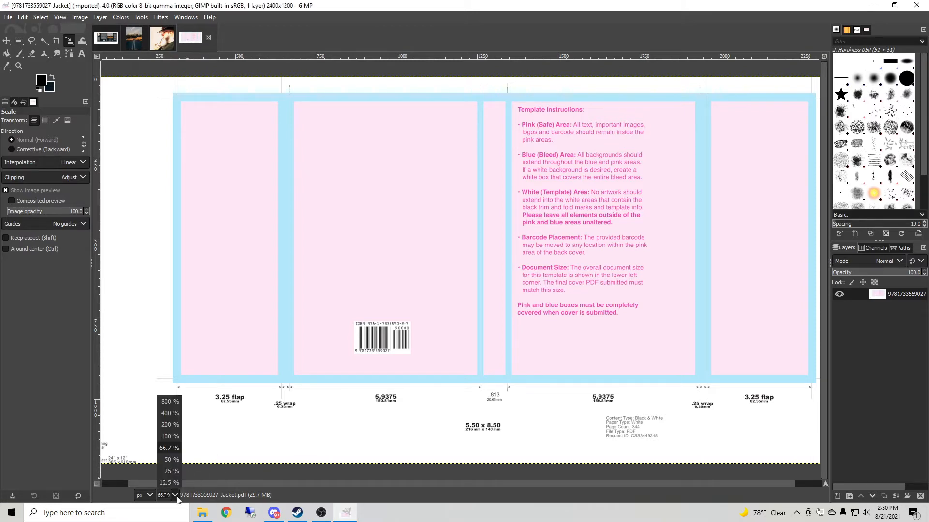
pyautogui.click(171, 424)
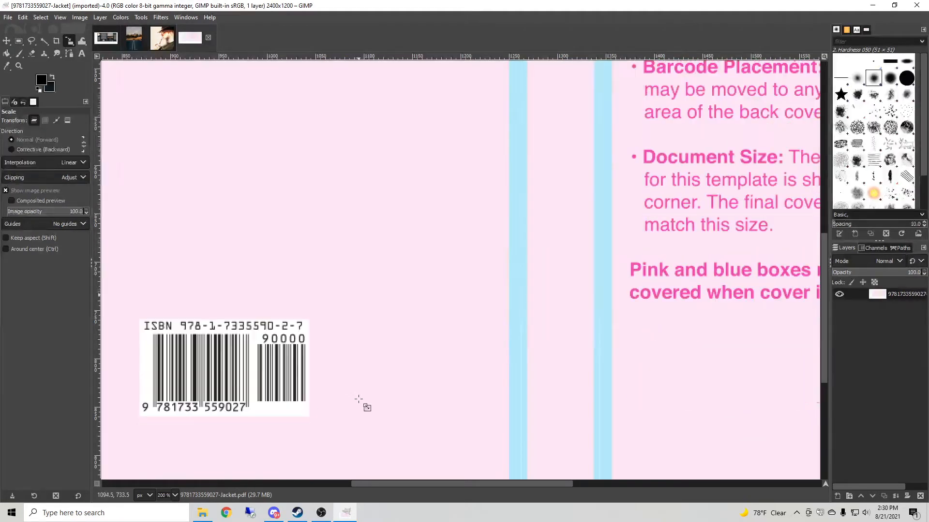
pyautogui.moveTo(434, 483); pyautogui.dragTo(372, 486)
pyautogui.scroll(-3, 401, 423)
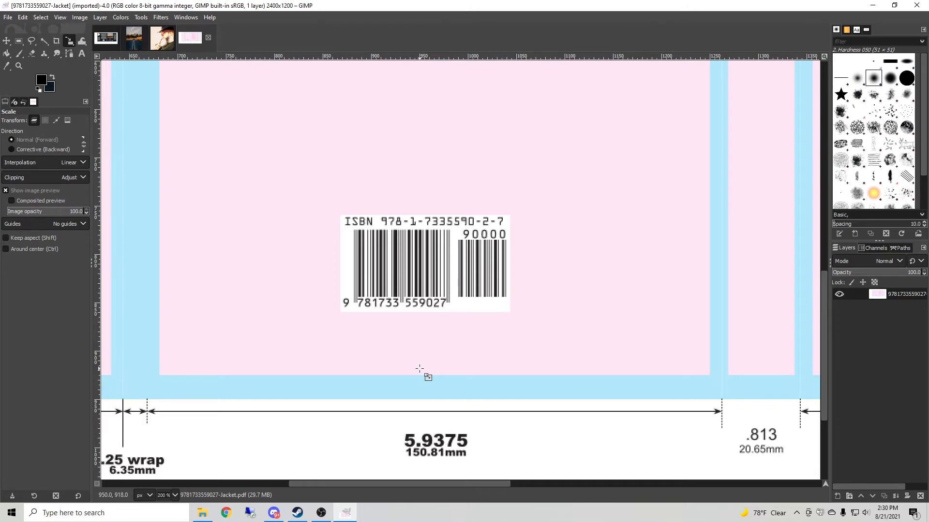
pyautogui.click(106, 39)
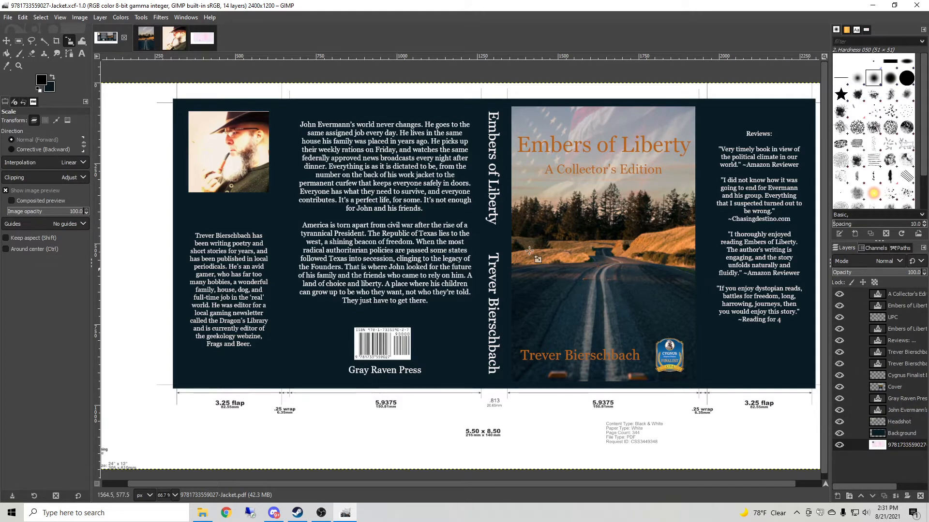
pyautogui.click(200, 40)
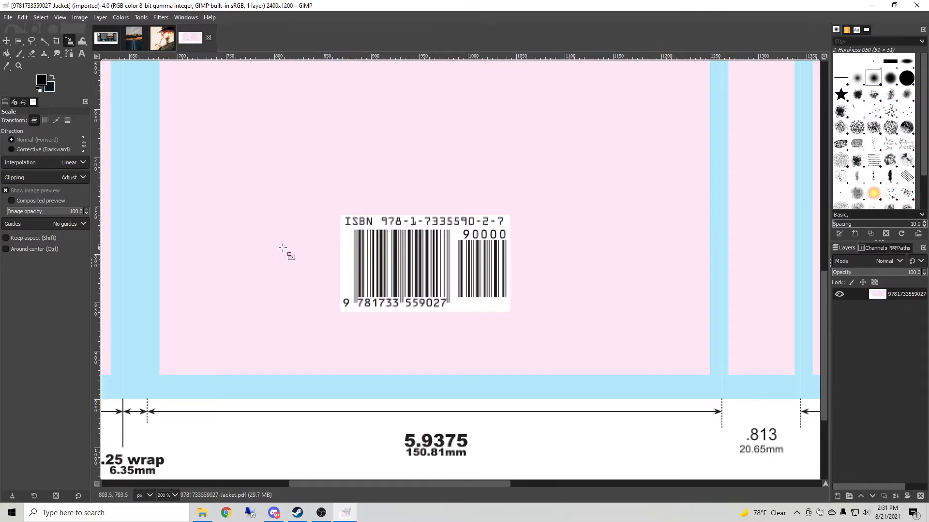
pyautogui.click(18, 41)
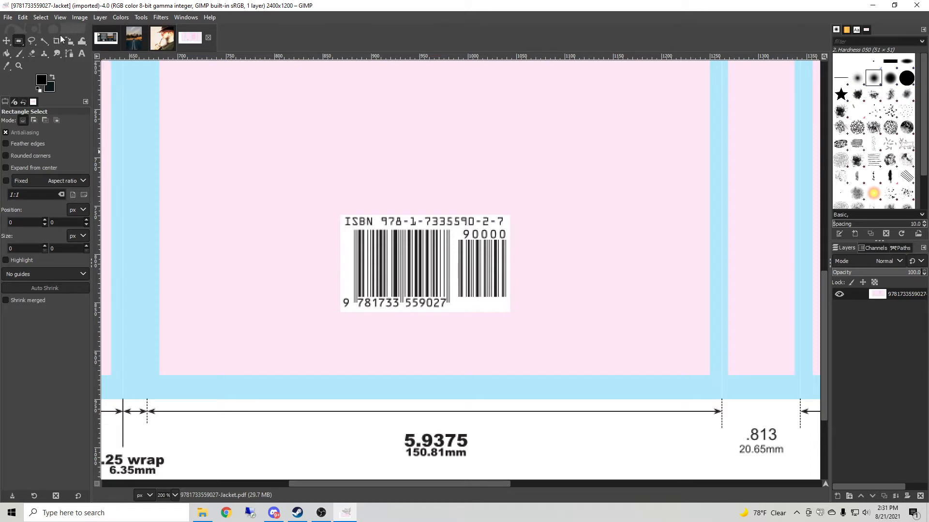
pyautogui.click(140, 18)
pyautogui.moveTo(163, 31)
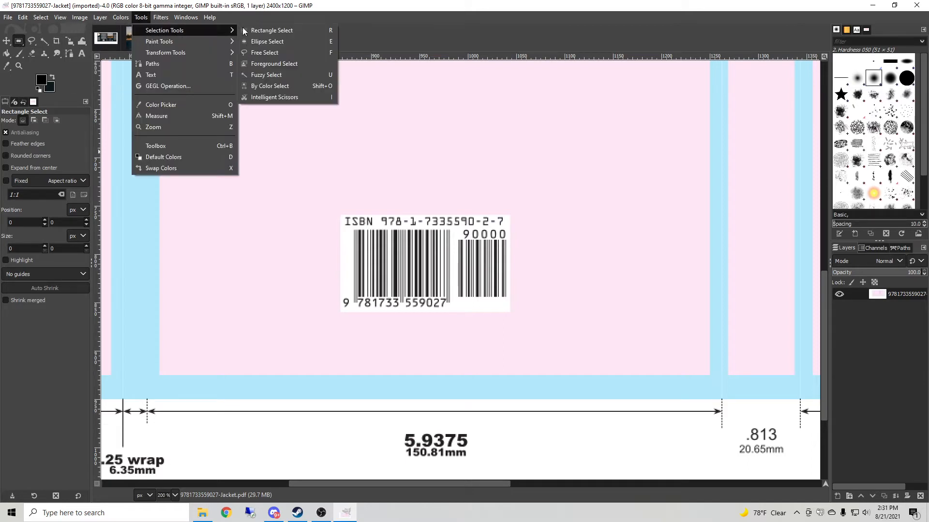
pyautogui.click(246, 27)
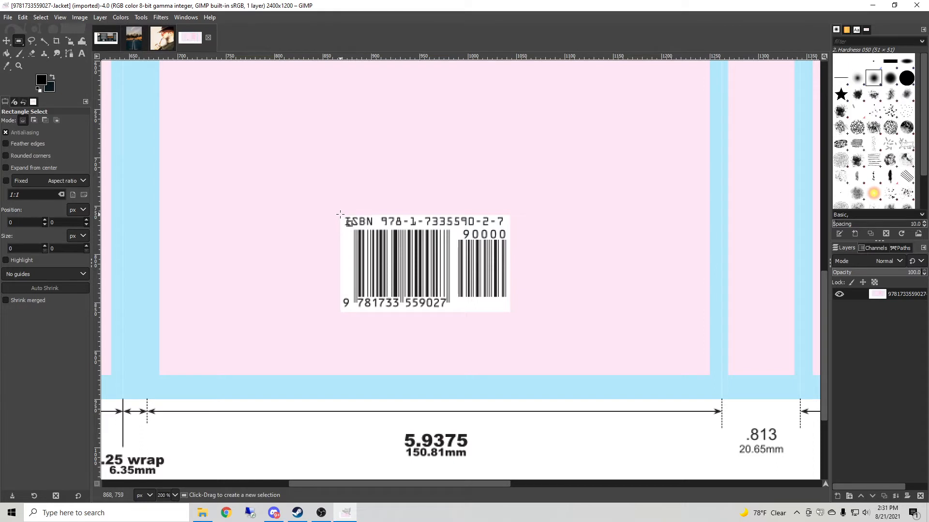
pyautogui.moveTo(394, 247); pyautogui.dragTo(510, 312)
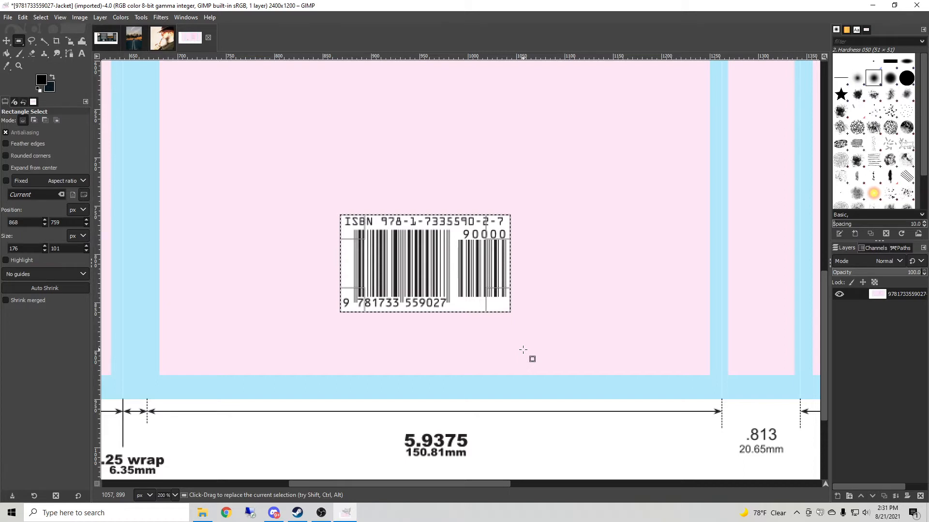
# Cut the selected barcode and paste it back as its own new layer.
pyautogui.hotkey('ctrl', 'x')
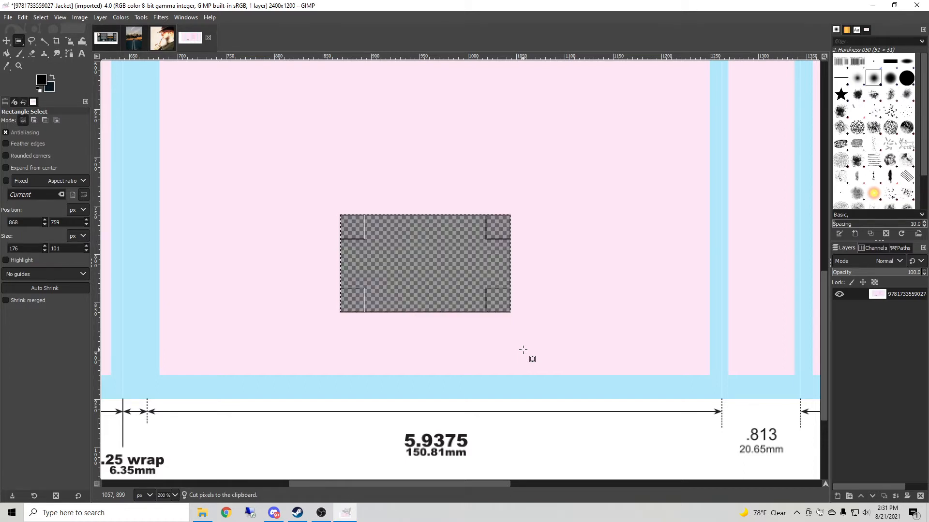
pyautogui.press('ctrl')
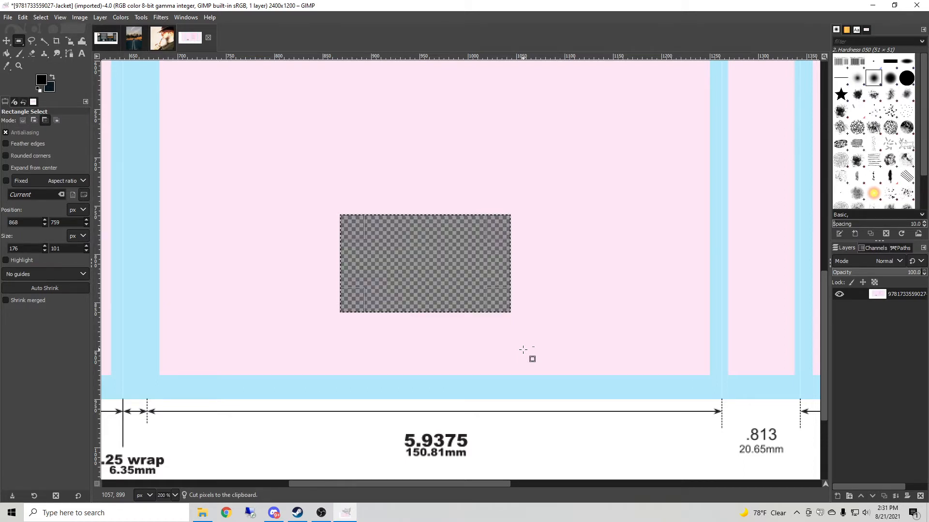
pyautogui.hotkey('ctrl', 'v')
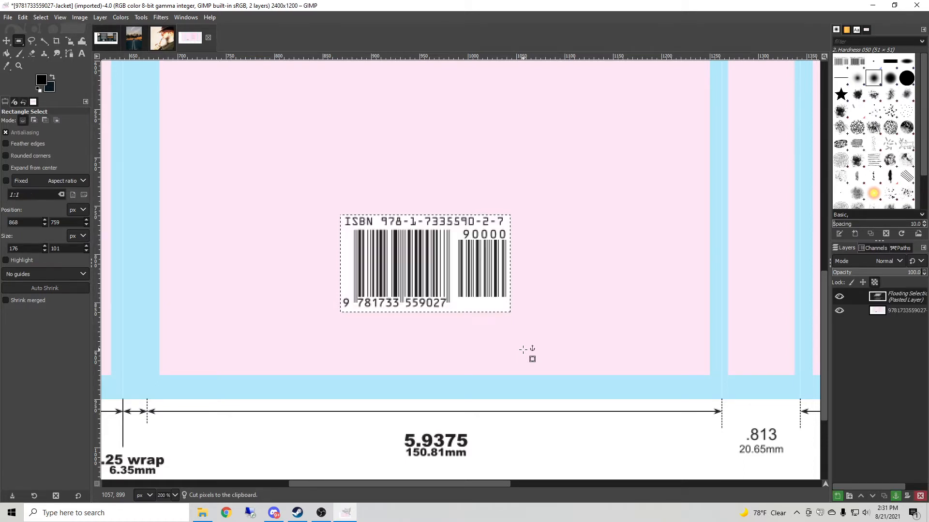
pyautogui.rightClick(901, 298)
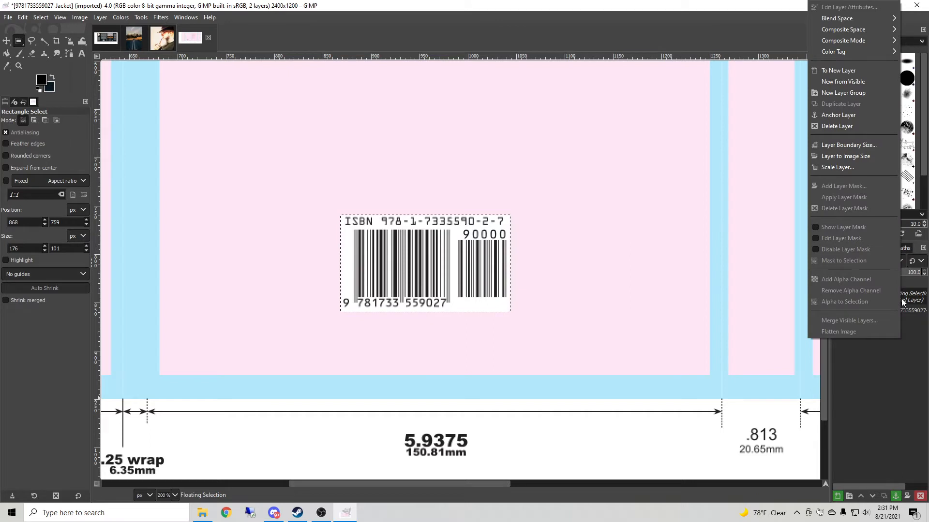
pyautogui.click(837, 72)
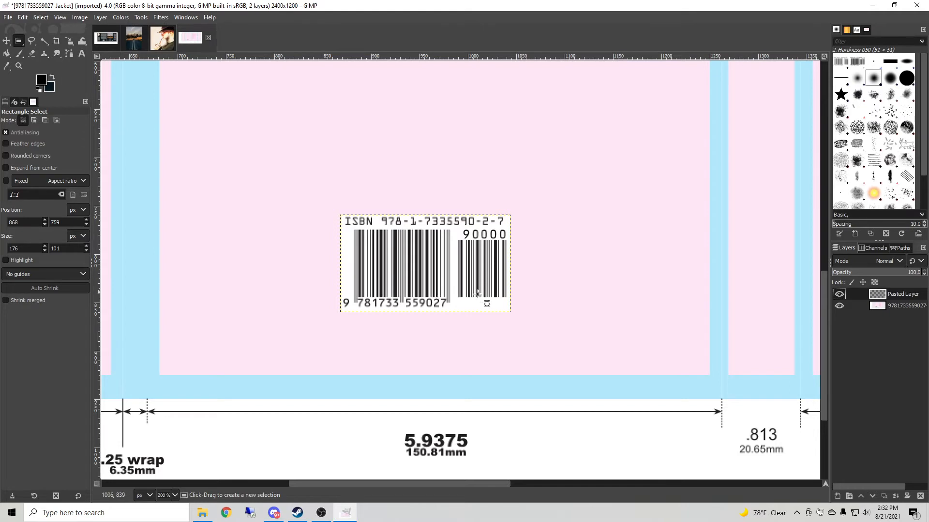
# Rename the pasted barcode layer to UPC.
pyautogui.rightClick(901, 293)
pyautogui.click(841, 18)
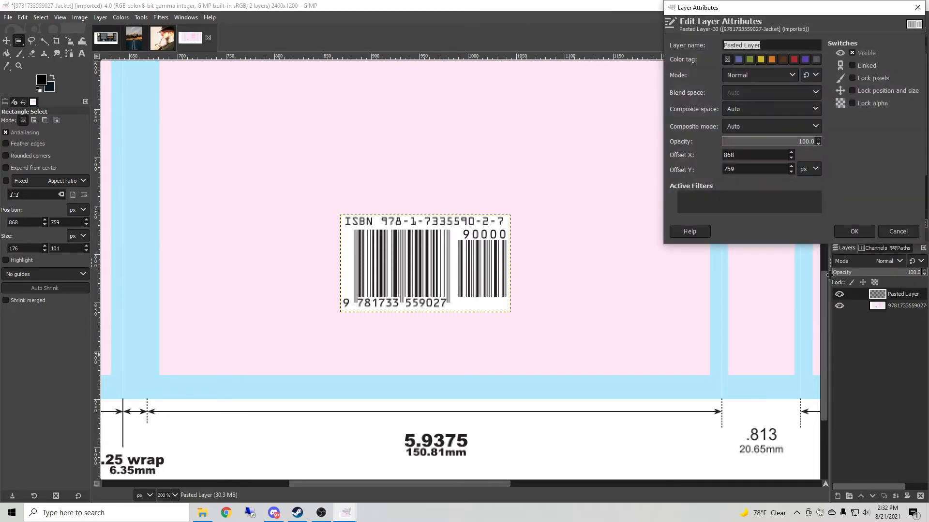
pyautogui.write('UPC')
pyautogui.click(846, 230)
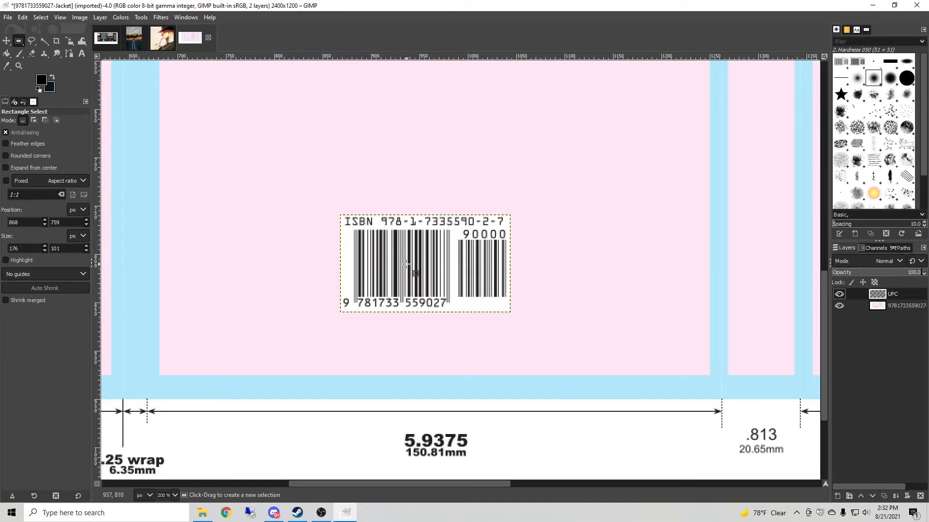
# Nudge the UPC layer slightly upward with the Move tool.
pyautogui.click(7, 40)
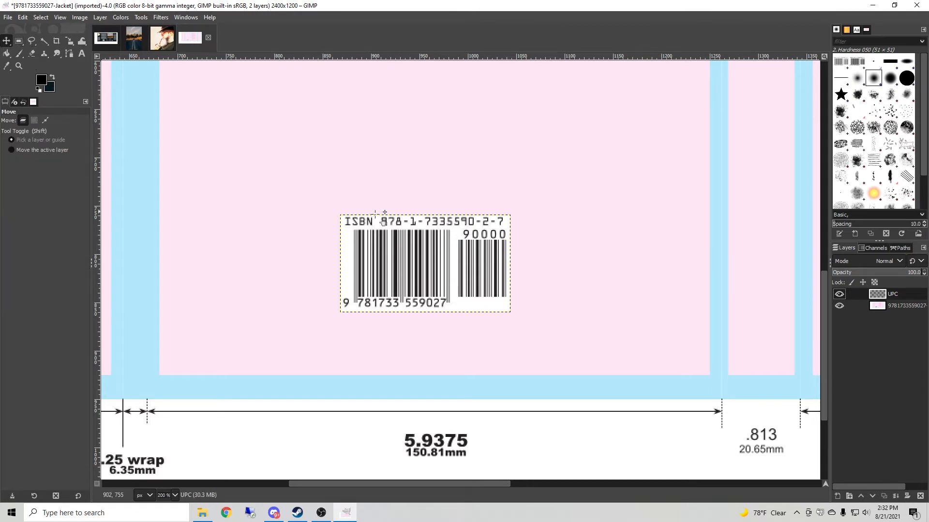
pyautogui.moveTo(414, 270)
pyautogui.mouseDown()
pyautogui.moveTo(467, 191)
pyautogui.moveTo(426, 256)
pyautogui.moveTo(414, 257)
pyautogui.moveTo(610, 313)
pyautogui.moveTo(283, 304)
pyautogui.moveTo(231, 313)
pyautogui.moveTo(416, 258)
pyautogui.mouseUp()
pyautogui.click(175, 495)
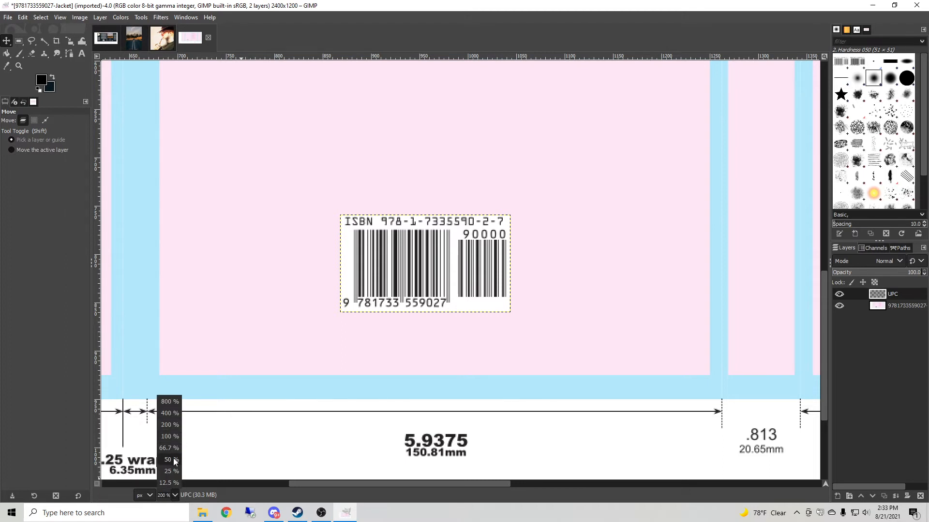
pyautogui.click(174, 460)
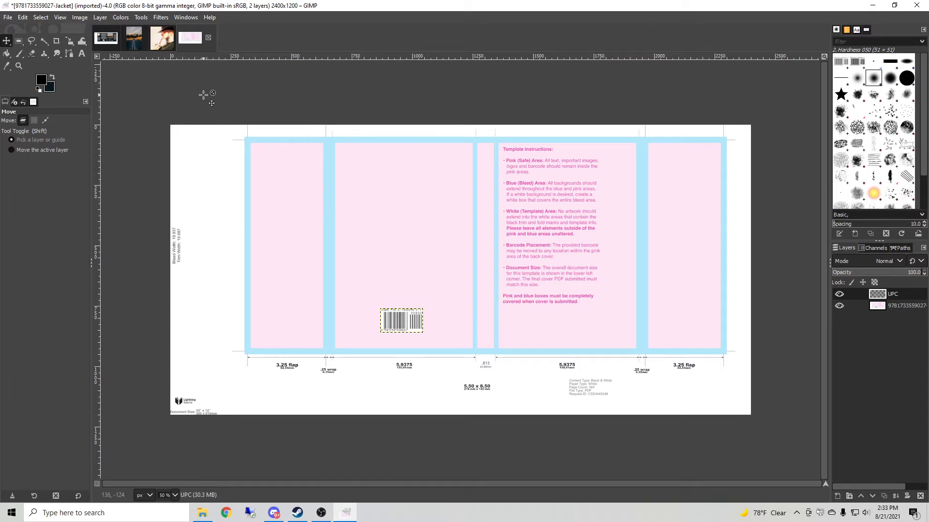
# Select all of the author headshot image and copy it.
pyautogui.click(164, 40)
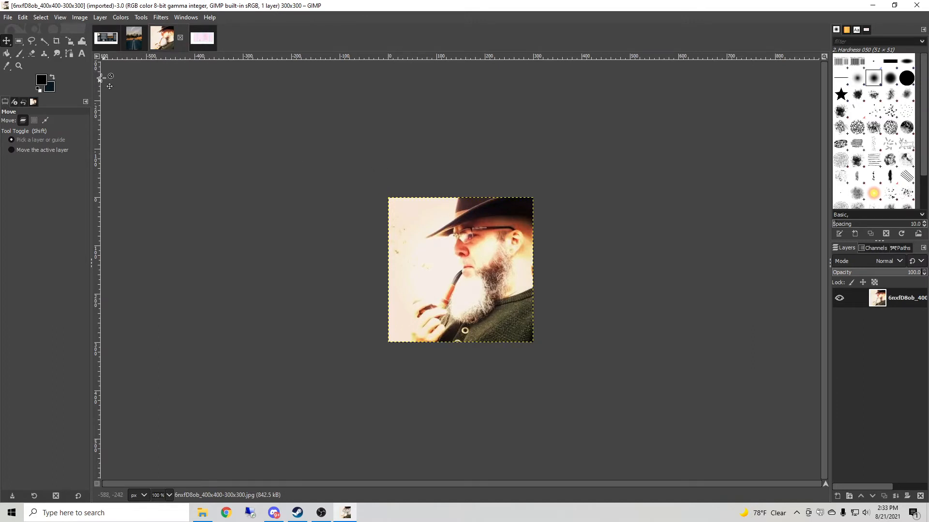
pyautogui.click(21, 19)
pyautogui.click(39, 21)
pyautogui.click(40, 20)
pyautogui.click(50, 31)
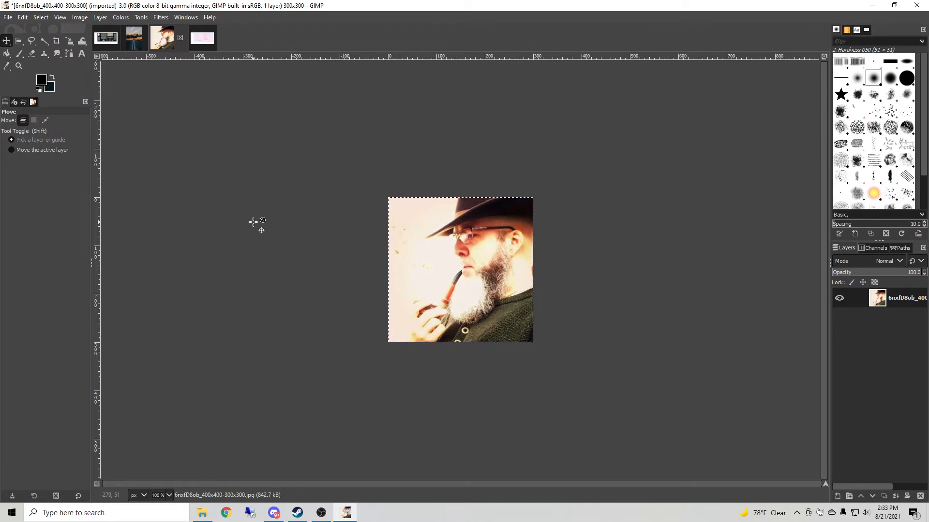
pyautogui.hotkey('ctrl', 'c')
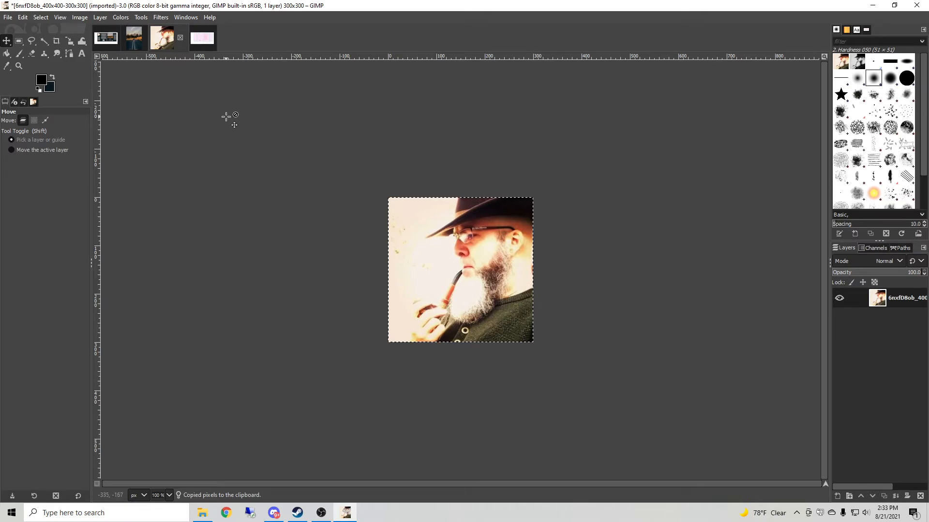
# Paste the headshot into the template and turn it into a new layer.
pyautogui.click(202, 38)
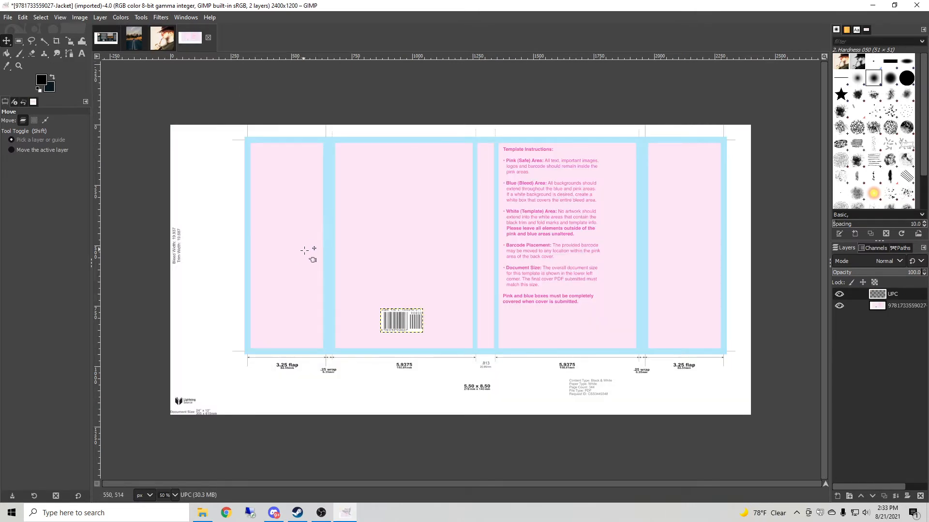
pyautogui.press('ctrl')
pyautogui.hotkey('ctrl', 'v')
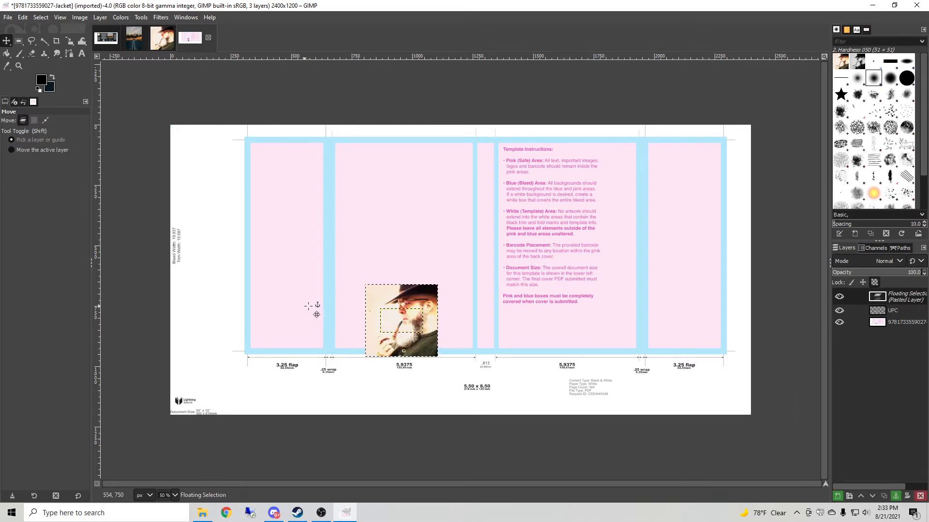
pyautogui.rightClick(910, 299)
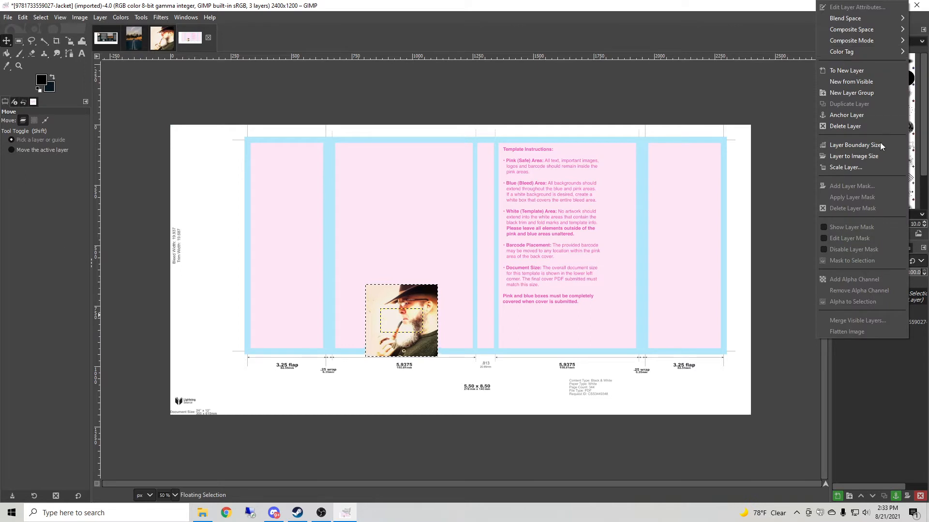
pyautogui.click(836, 71)
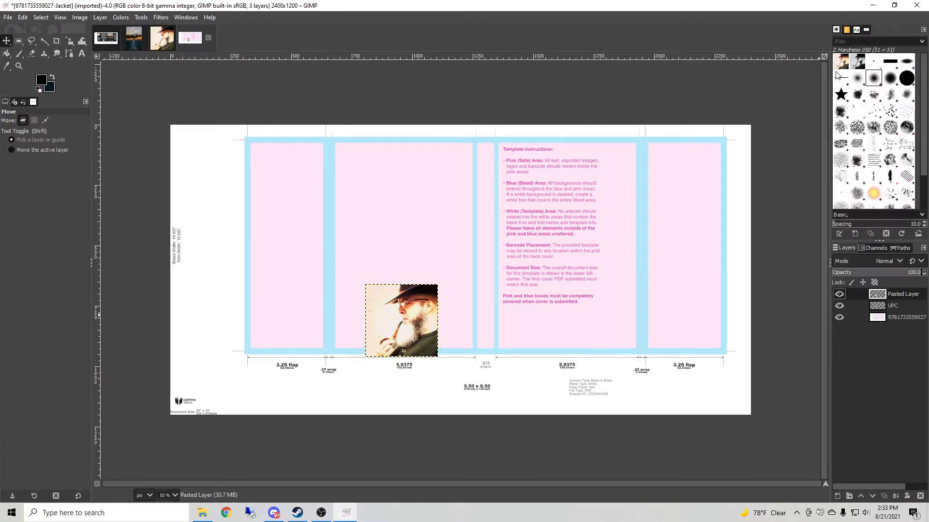
# Rename the pasted headshot layer to Headshot.
pyautogui.rightClick(903, 297)
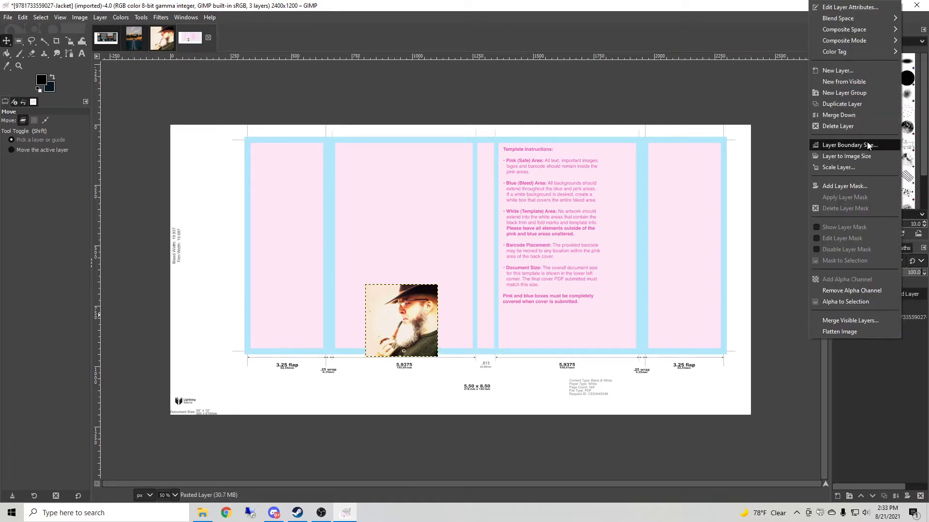
pyautogui.click(908, 367)
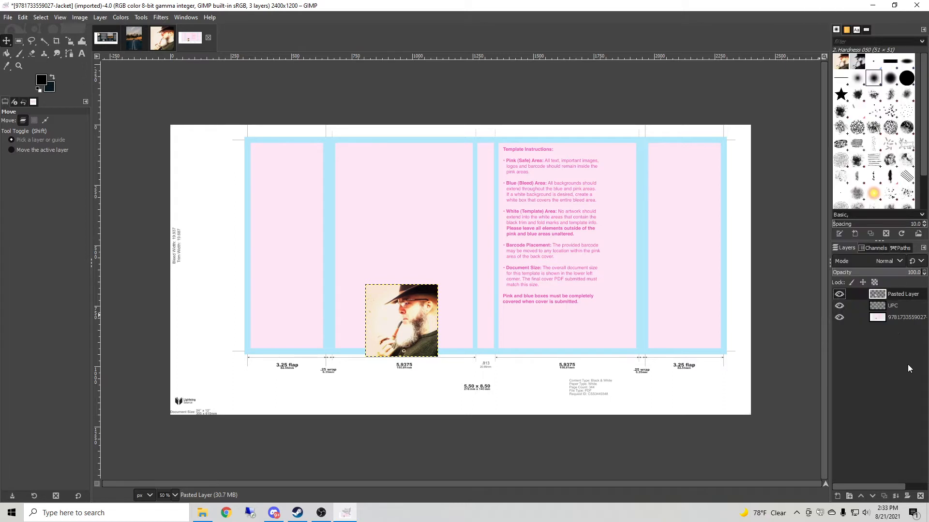
pyautogui.rightClick(876, 299)
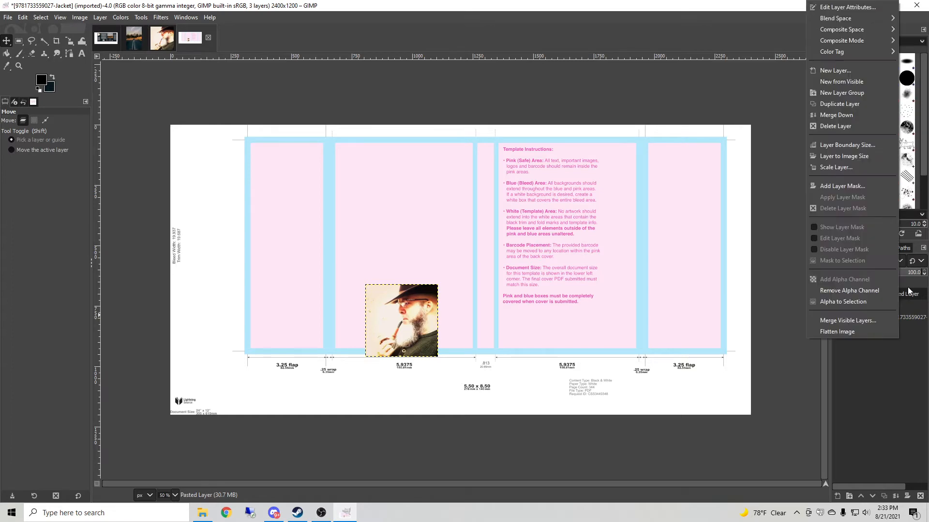
pyautogui.click(847, 7)
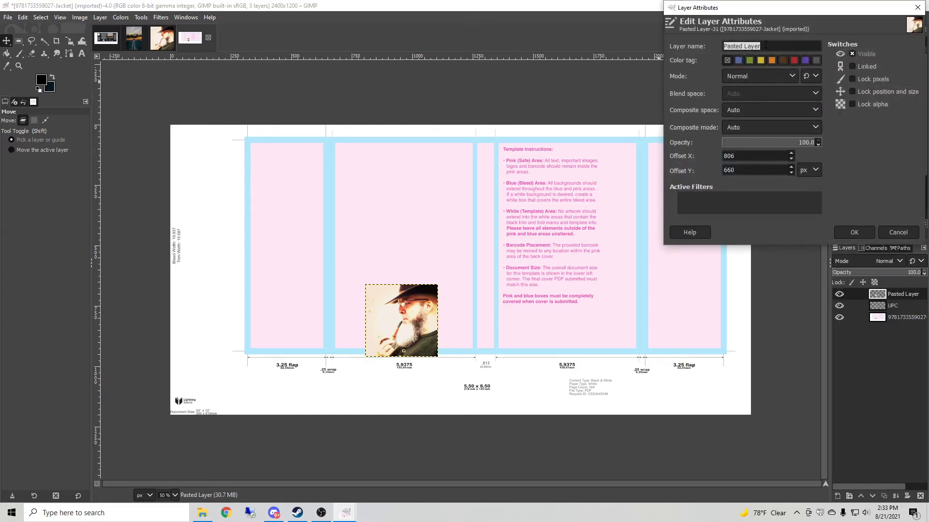
pyautogui.write('Headshot')
pyautogui.press('Return')
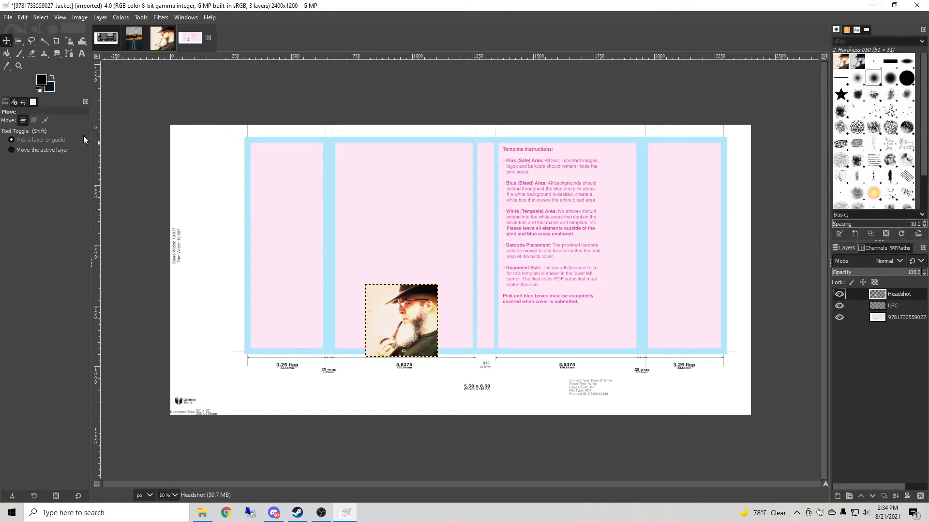
# Move the headshot to the top of the left flap and scale it to about 286 × 286 pixels, keeping its aspect ratio.
pyautogui.moveTo(370, 295); pyautogui.dragTo(255, 159)
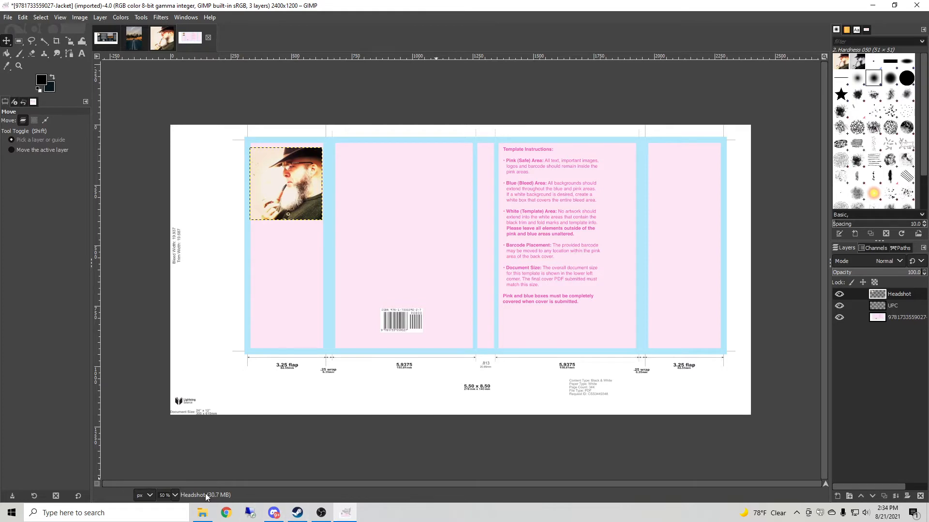
pyautogui.click(174, 494)
pyautogui.click(170, 435)
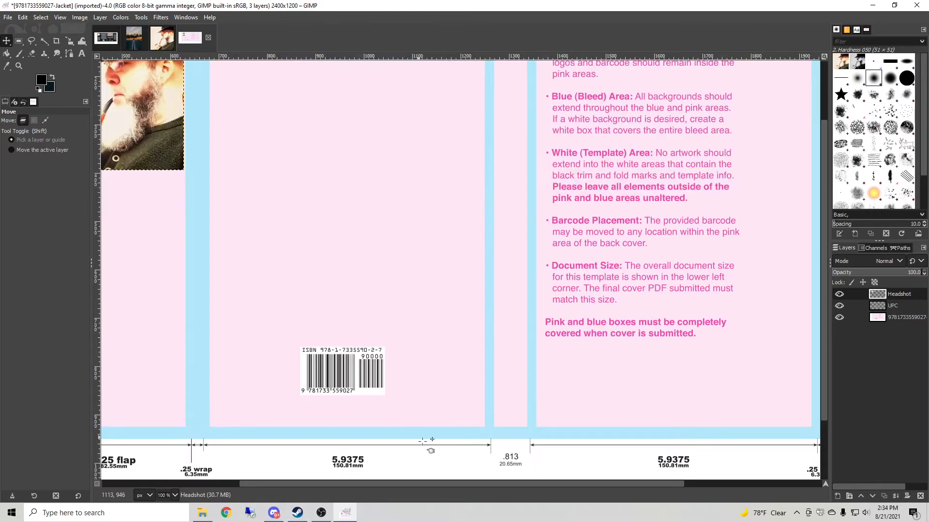
pyautogui.moveTo(553, 485); pyautogui.dragTo(429, 484)
pyautogui.scroll(2, 320, 307)
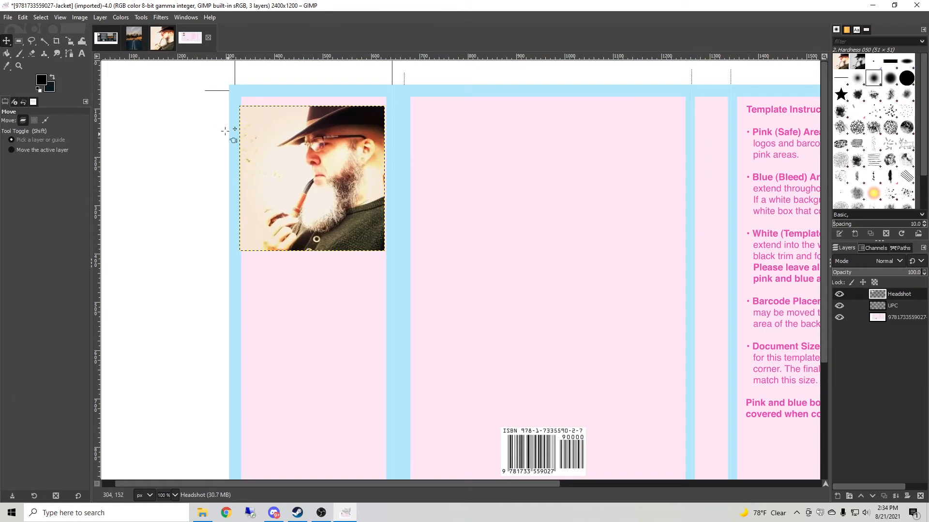
pyautogui.click(141, 17)
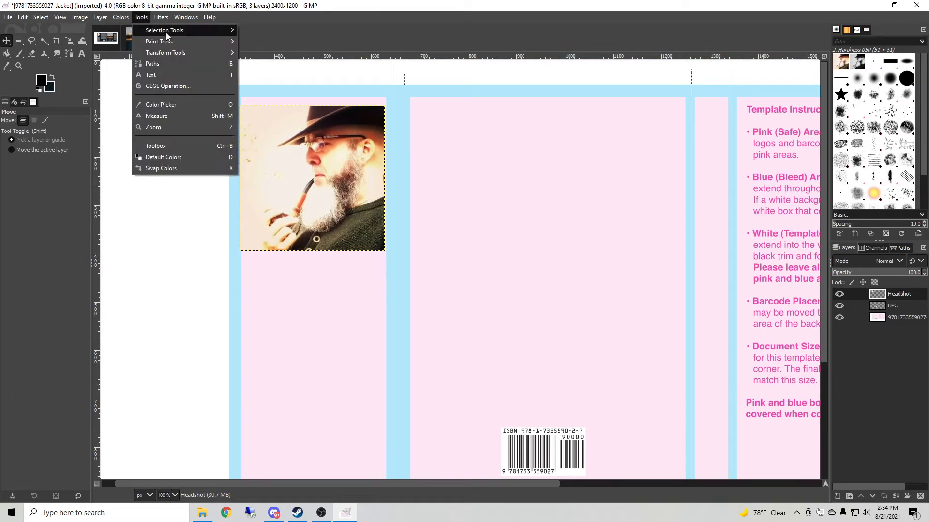
pyautogui.moveTo(169, 57)
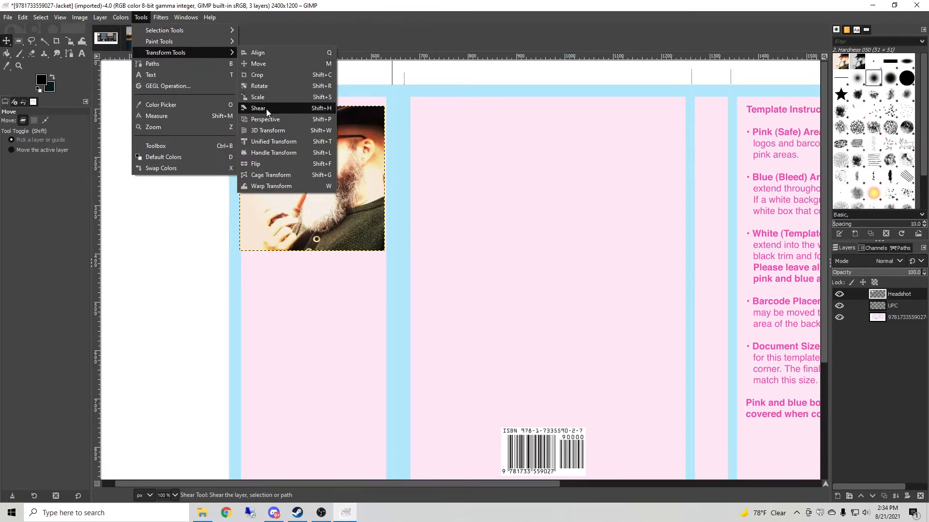
pyautogui.click(259, 97)
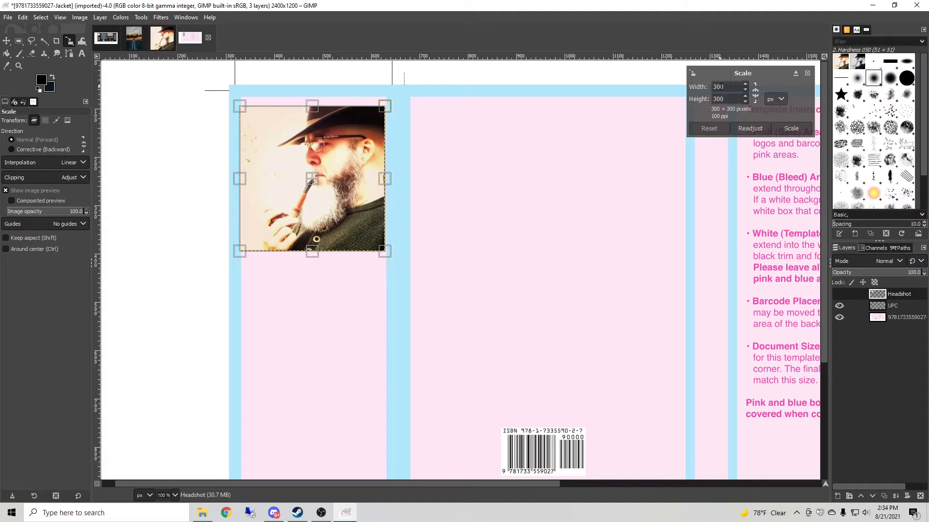
pyautogui.click(756, 93)
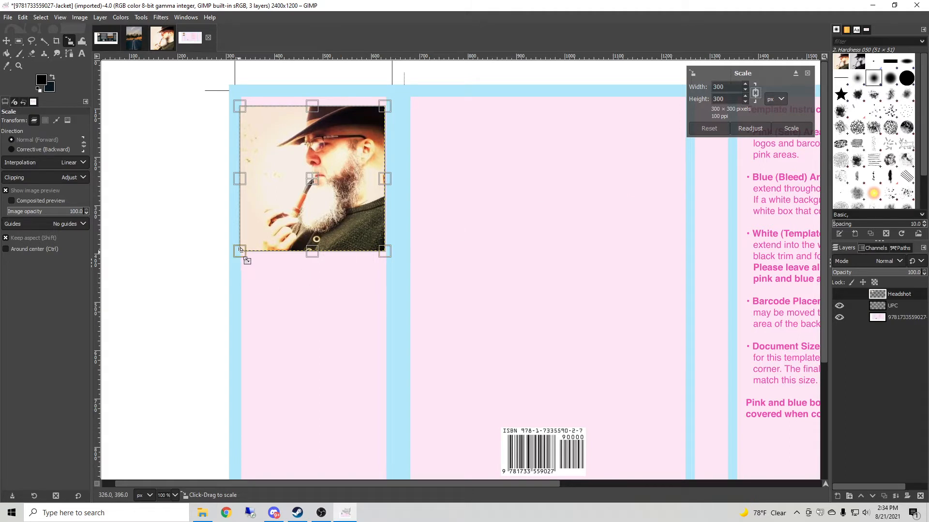
pyautogui.moveTo(241, 250); pyautogui.dragTo(249, 244)
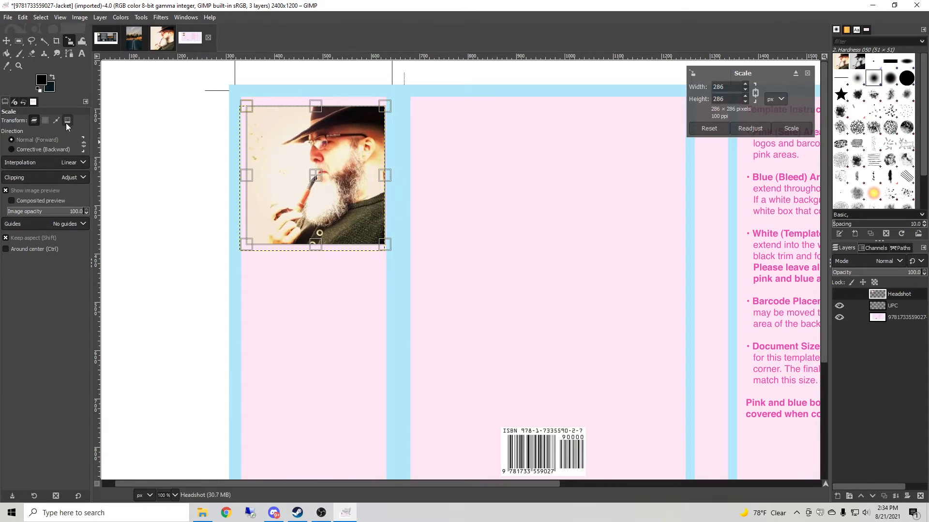
pyautogui.click(790, 129)
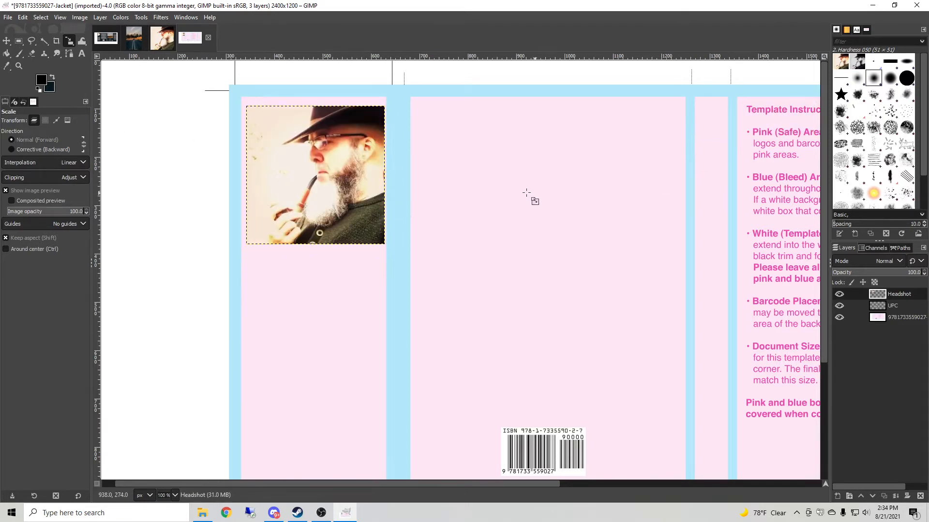
# Nudge the headshot slightly up and left with the Move tool.
pyautogui.click(6, 40)
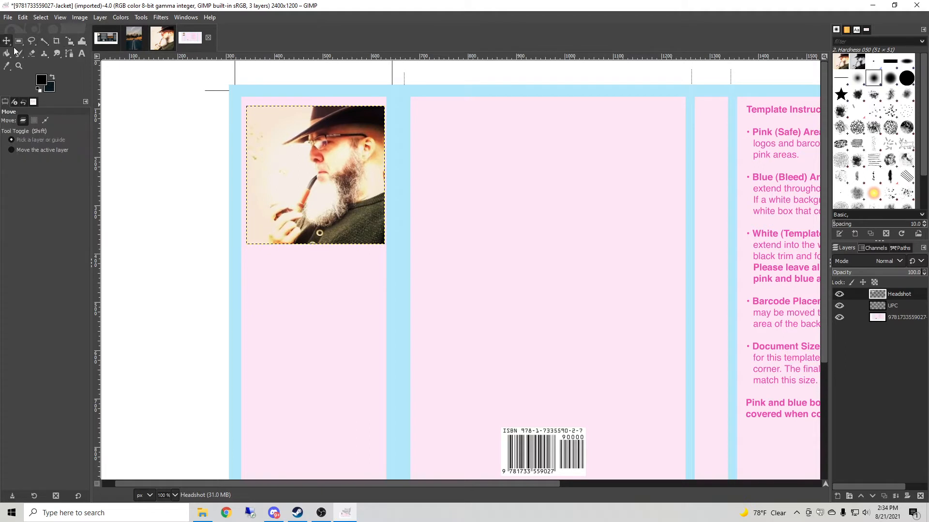
pyautogui.moveTo(326, 161); pyautogui.dragTo(324, 155)
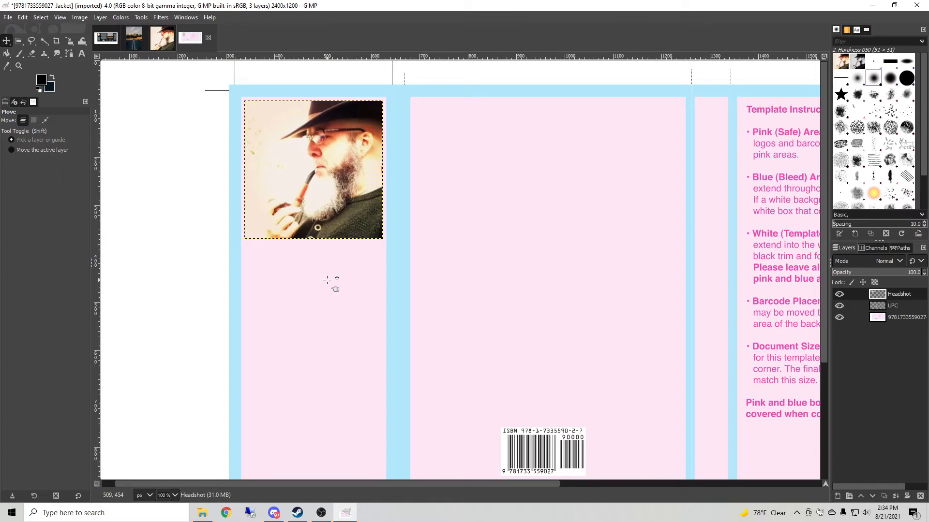
pyautogui.click(175, 495)
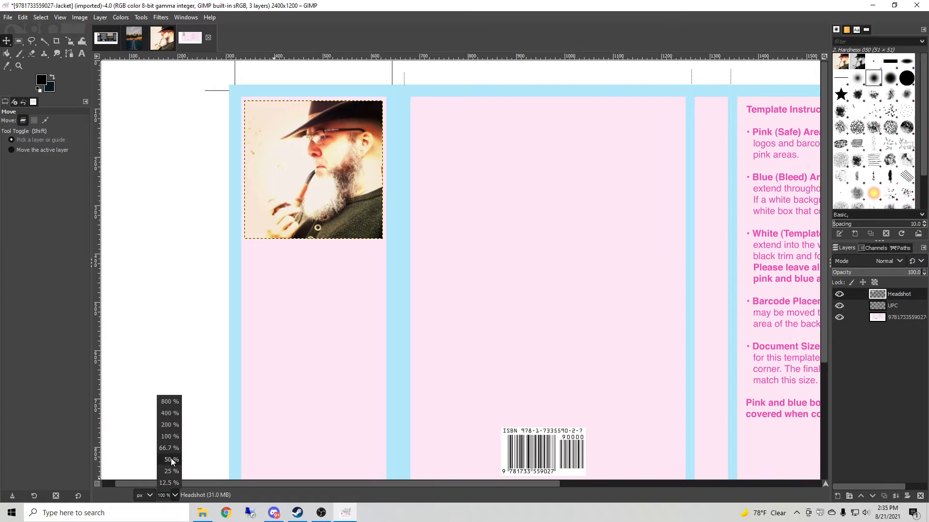
pyautogui.click(169, 461)
# Select all of the Embers of Liberty cover image and copy it.
pyautogui.click(134, 38)
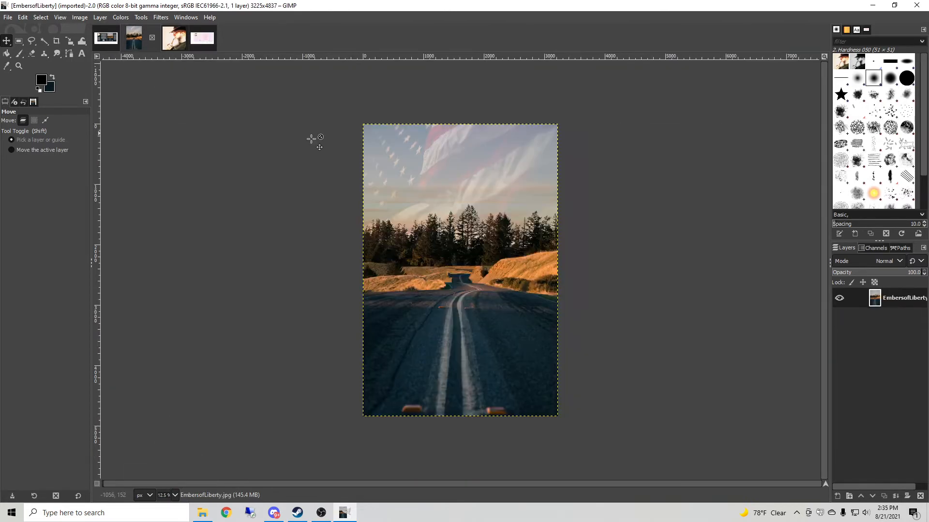
pyautogui.click(23, 18)
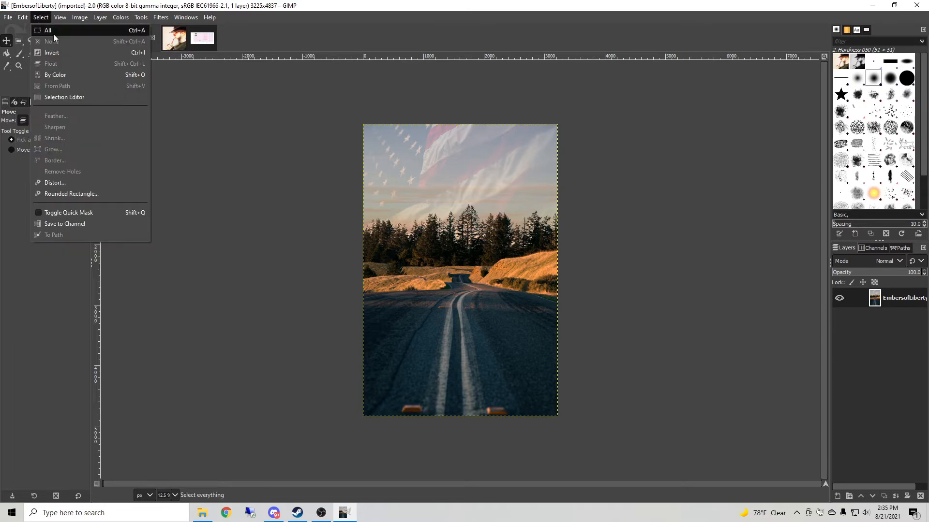
pyautogui.click(50, 30)
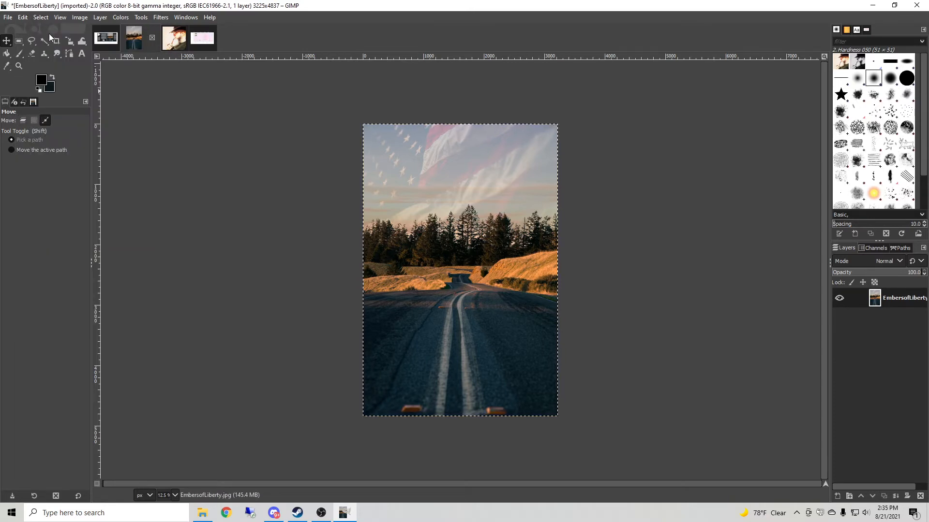
pyautogui.hotkey('ctrl', 'c')
# Paste the cover image into the template and turn it into a new layer.
pyautogui.click(202, 38)
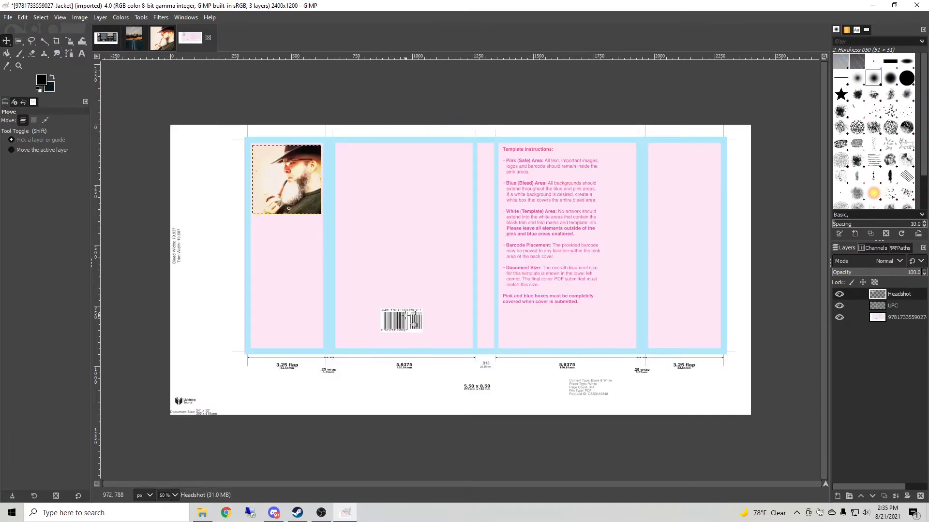
pyautogui.hotkey('ctrl', 'v')
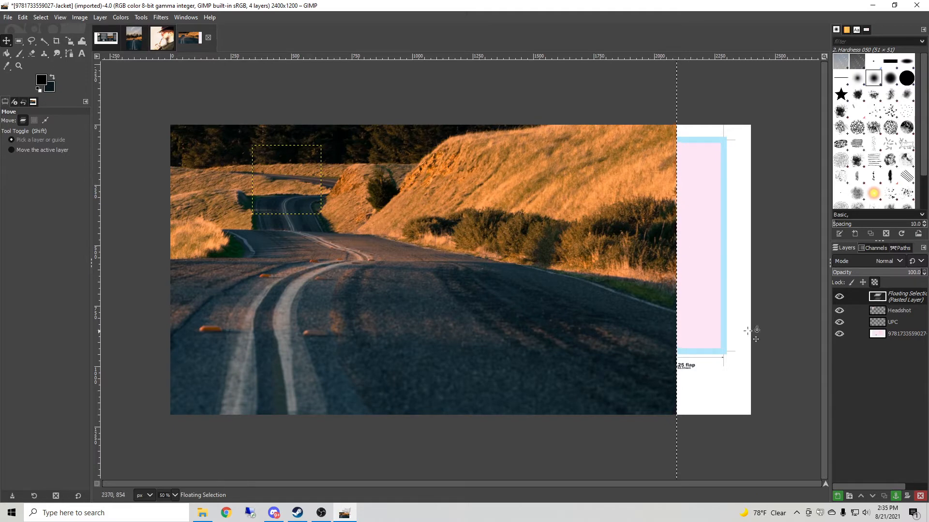
pyautogui.rightClick(900, 298)
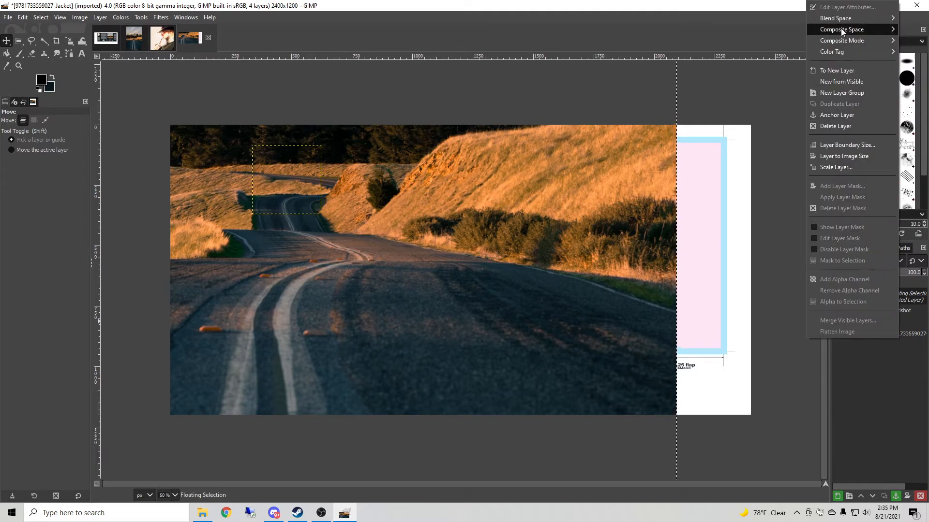
pyautogui.click(842, 70)
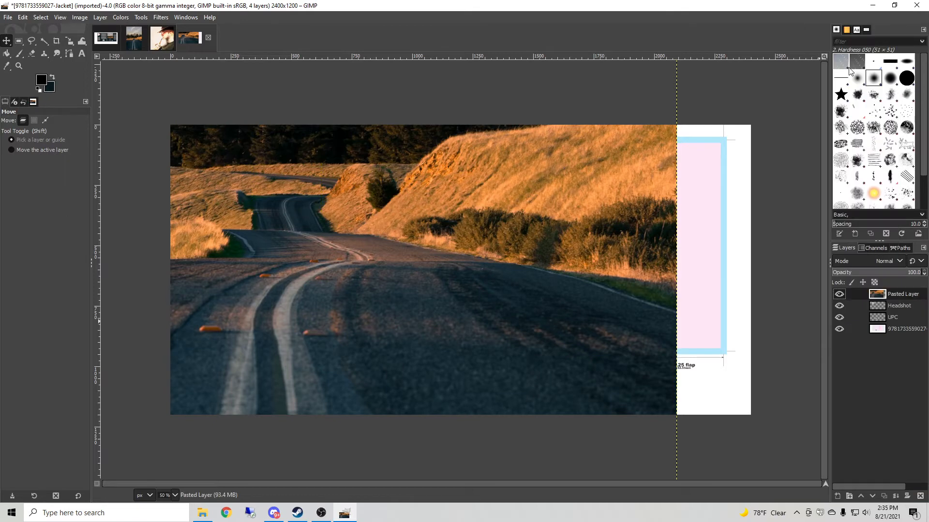
# Rename the pasted cover layer to Cover Image.
pyautogui.rightClick(894, 299)
pyautogui.click(844, 8)
pyautogui.write('Cover Image')
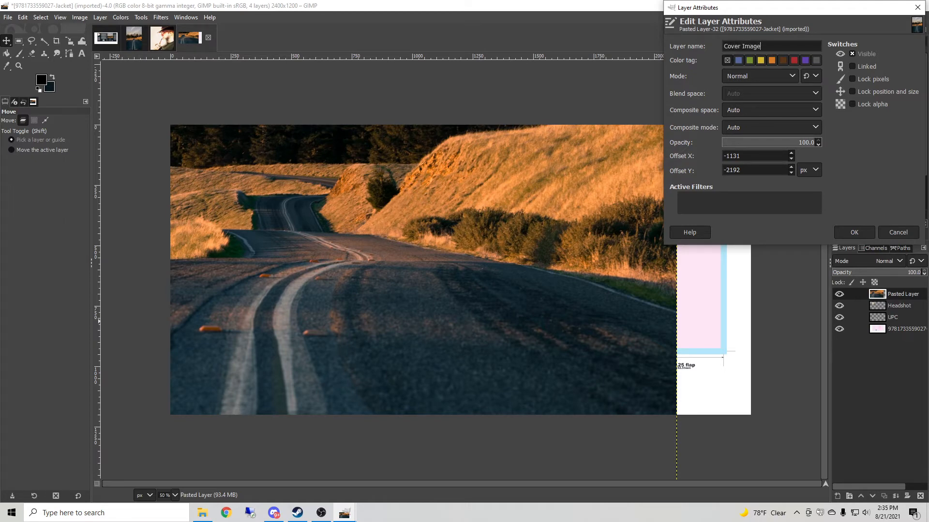
pyautogui.click(860, 232)
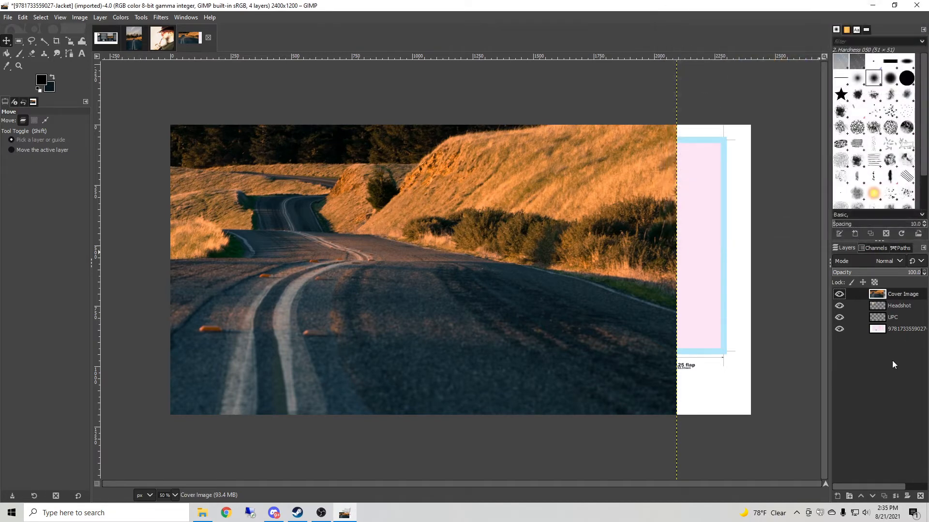
# Scale the Cover Image layer in inches to 5.5 inches wide, entering a new height as well.
pyautogui.rightClick(893, 293)
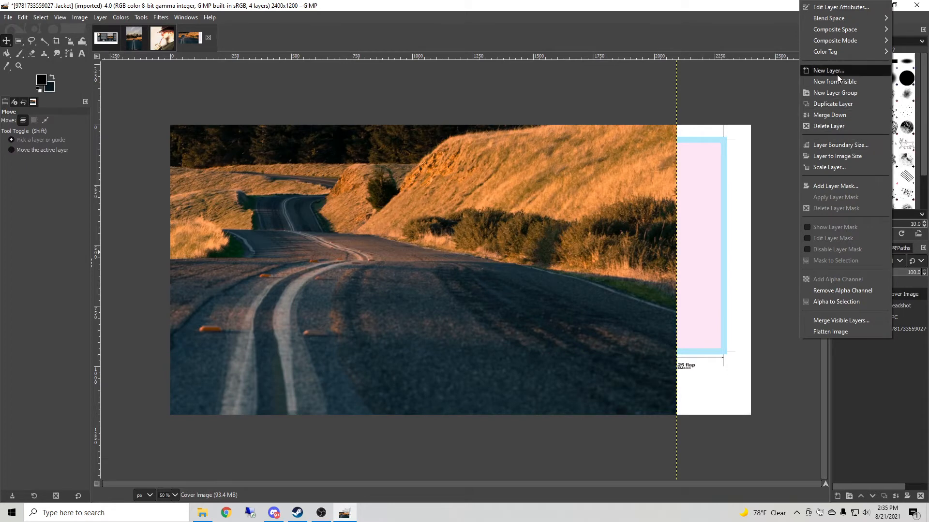
pyautogui.click(830, 166)
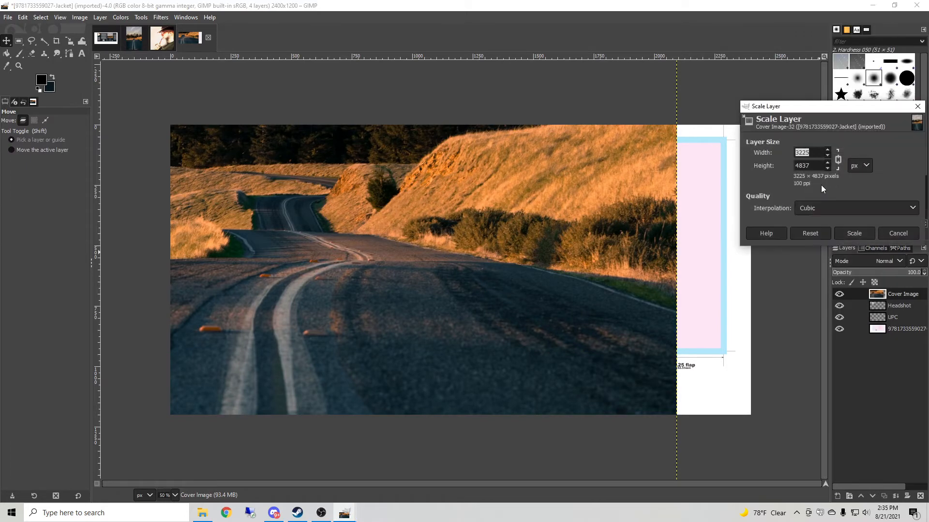
pyautogui.click(864, 167)
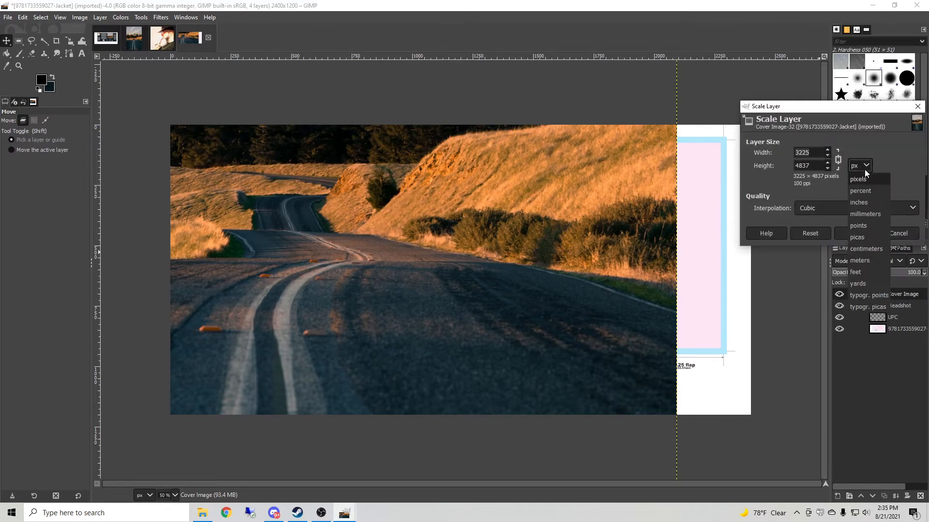
pyautogui.click(869, 205)
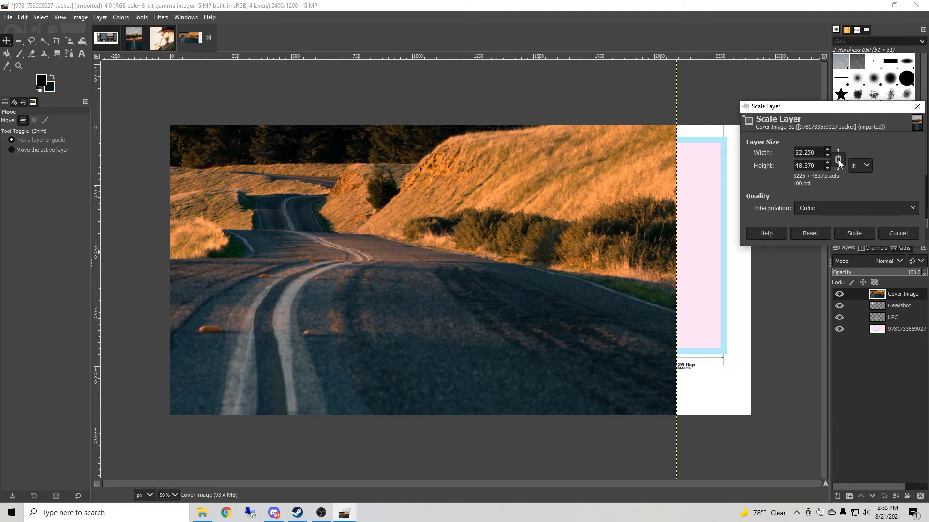
pyautogui.moveTo(820, 154); pyautogui.dragTo(779, 154)
pyautogui.write('5.5')
pyautogui.press('Tab')
pyautogui.moveTo(818, 165); pyautogui.dragTo(772, 164)
pyautogui.write('823')
pyautogui.click(853, 233)
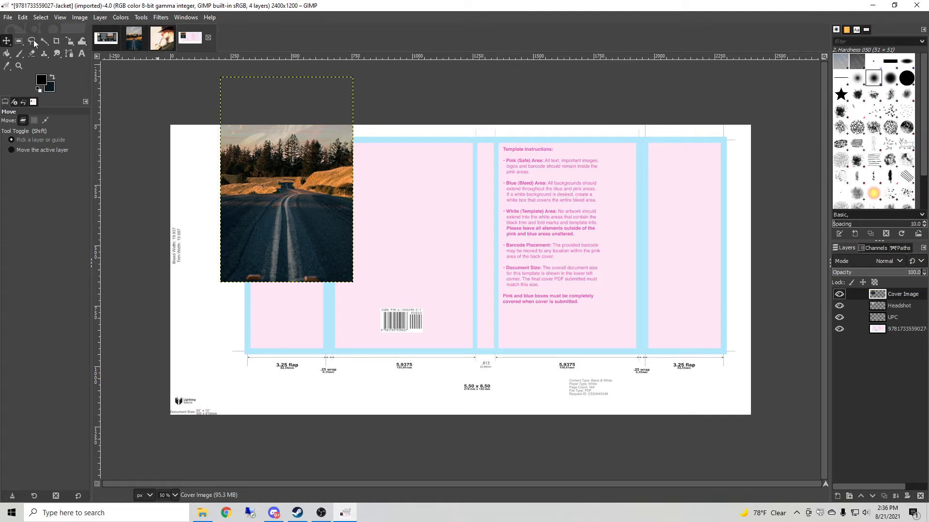
# Move the Cover Image layer onto the front cover panel and stretch it freely to fill the bleed edges, about 569 × 849 px.
pyautogui.moveTo(233, 152); pyautogui.dragTo(516, 220)
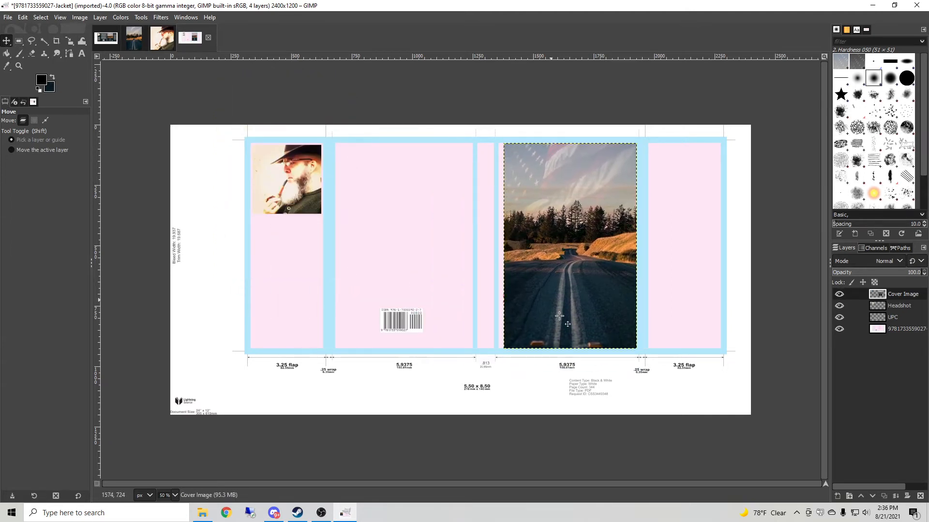
pyautogui.click(175, 495)
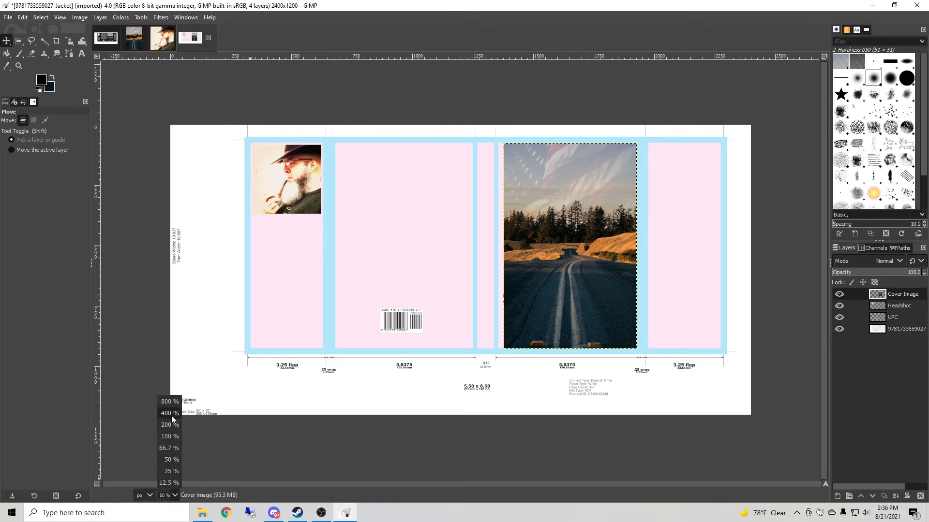
pyautogui.click(170, 425)
pyautogui.scroll(8, 697, 406)
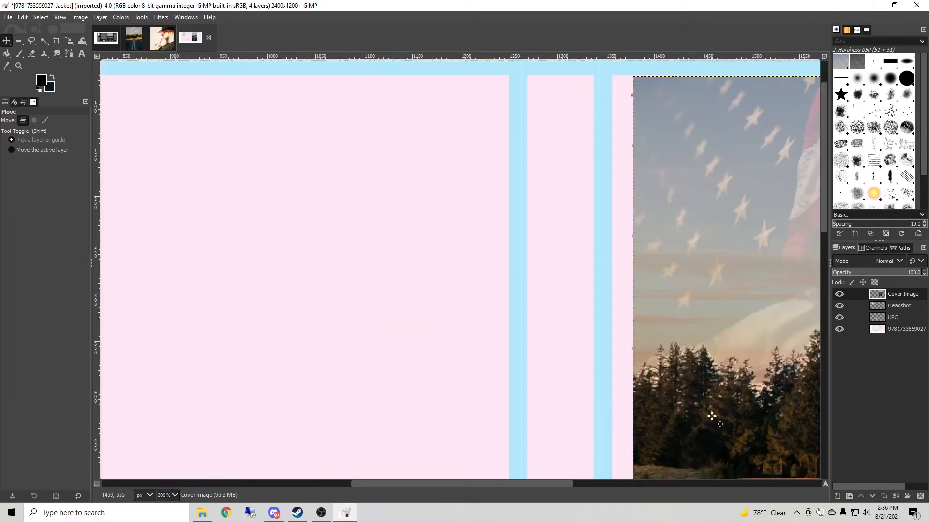
pyautogui.moveTo(549, 484); pyautogui.dragTo(657, 489)
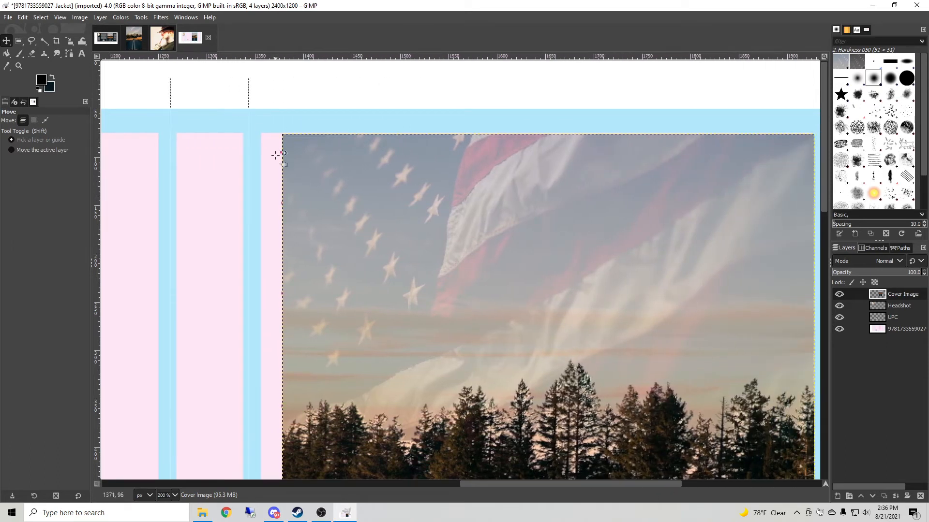
pyautogui.click(141, 18)
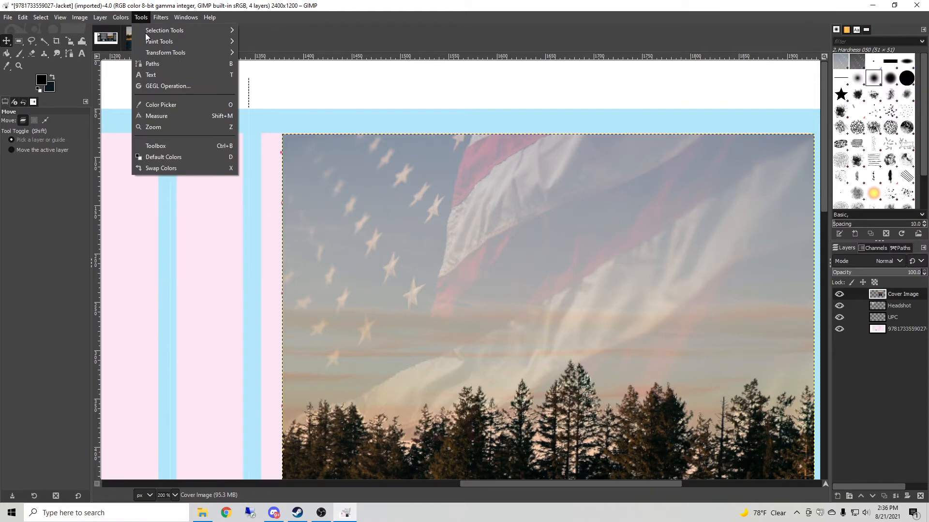
pyautogui.moveTo(161, 54)
pyautogui.click(258, 97)
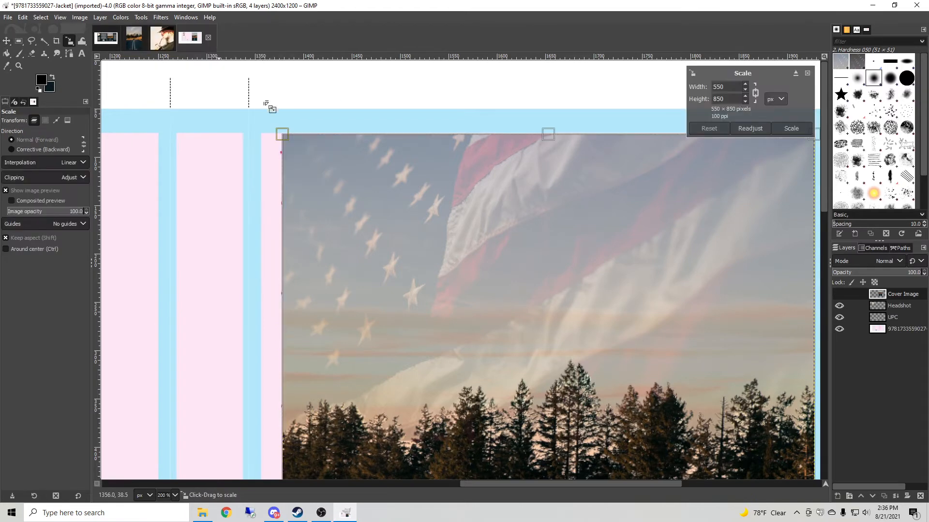
pyautogui.click(756, 95)
pyautogui.moveTo(280, 137); pyautogui.dragTo(258, 137)
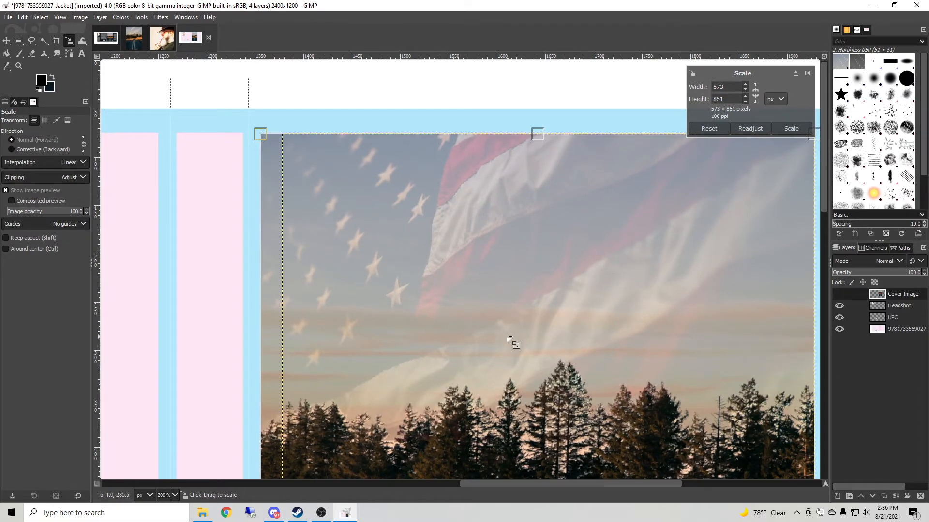
pyautogui.scroll(-10, 508, 342)
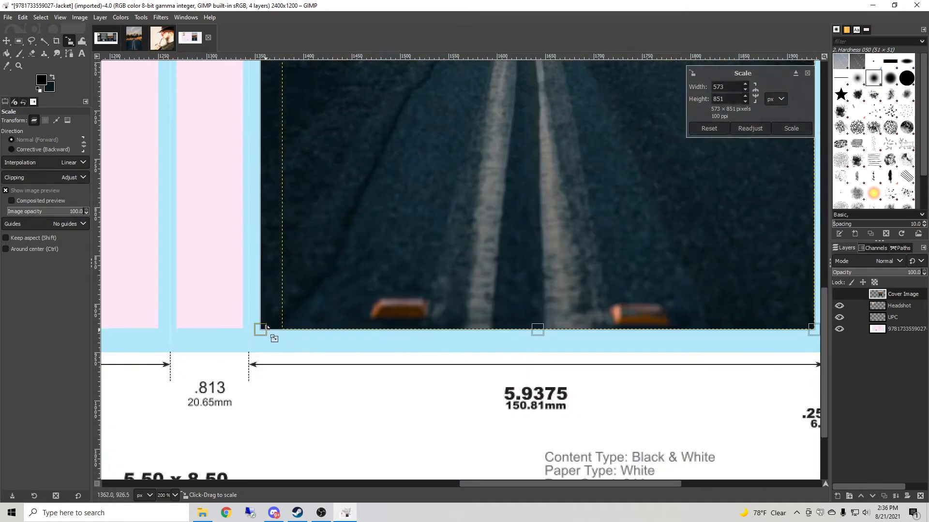
pyautogui.moveTo(259, 329); pyautogui.dragTo(260, 327)
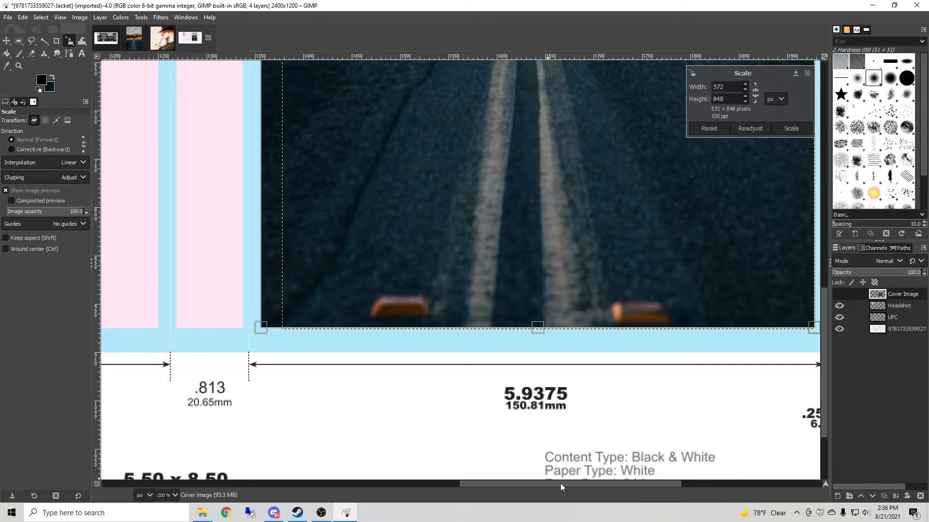
pyautogui.moveTo(560, 485); pyautogui.dragTo(612, 485)
pyautogui.moveTo(654, 334)
pyautogui.mouseDown()
pyautogui.moveTo(658, 340)
pyautogui.moveTo(648, 340)
pyautogui.moveTo(657, 340)
pyautogui.mouseUp()
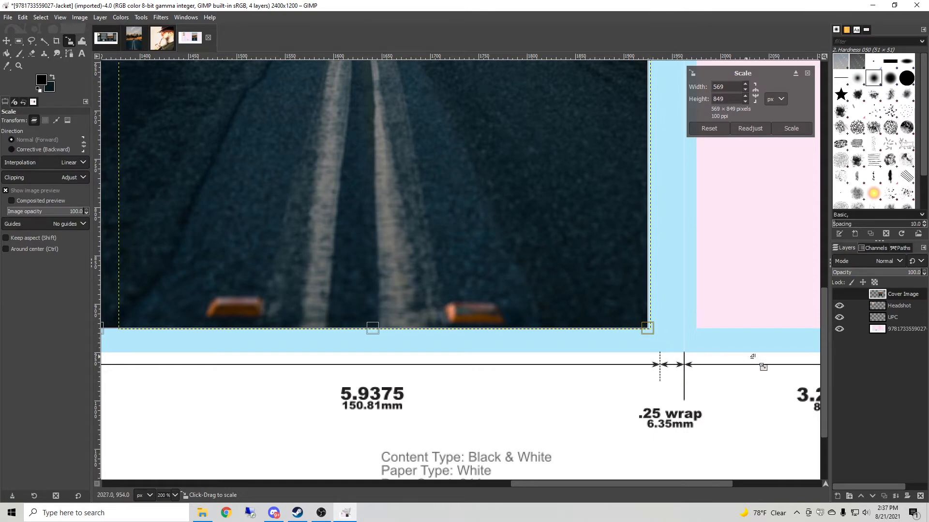
pyautogui.moveTo(823, 394); pyautogui.dragTo(825, 170)
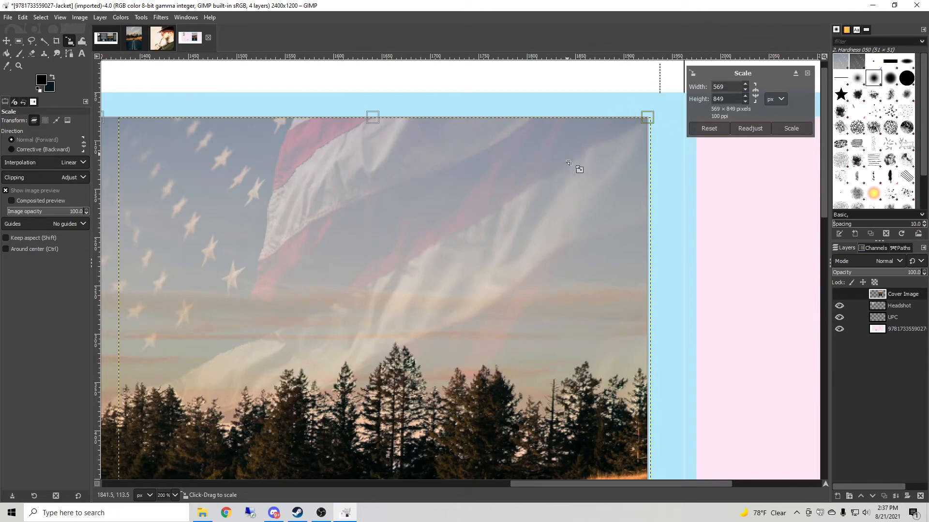
pyautogui.moveTo(721, 483); pyautogui.dragTo(605, 482)
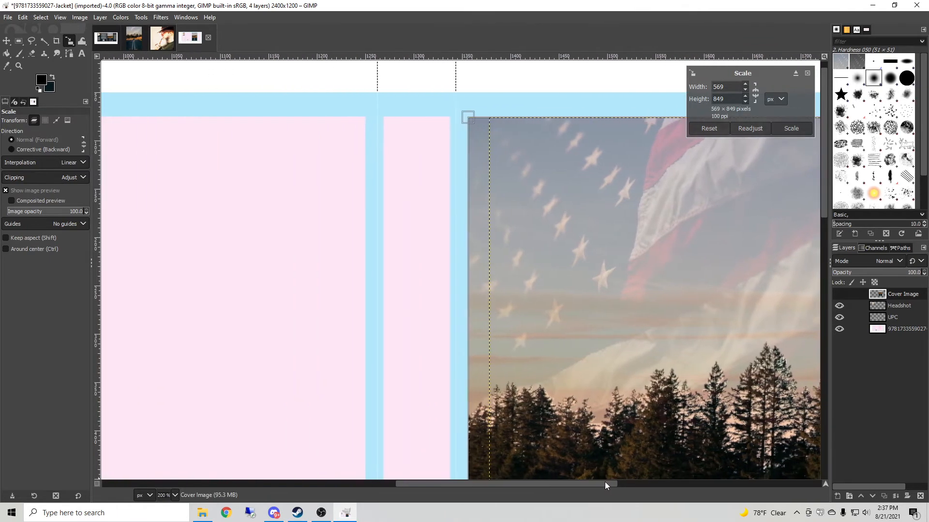
pyautogui.click(791, 128)
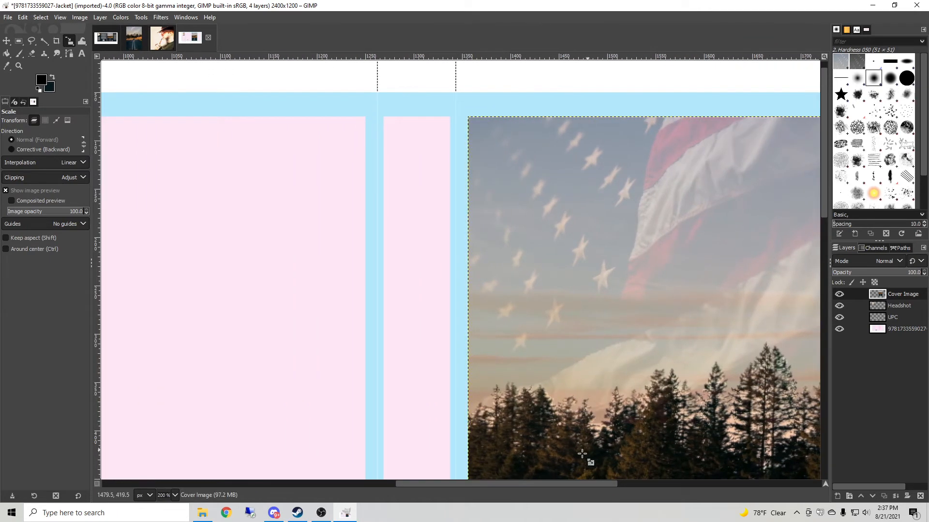
# Add a left-to-right text box near the top of the back cover panel reading 'Back cover text describe the book here', then shorten the box.
pyautogui.click(175, 495)
pyautogui.click(174, 460)
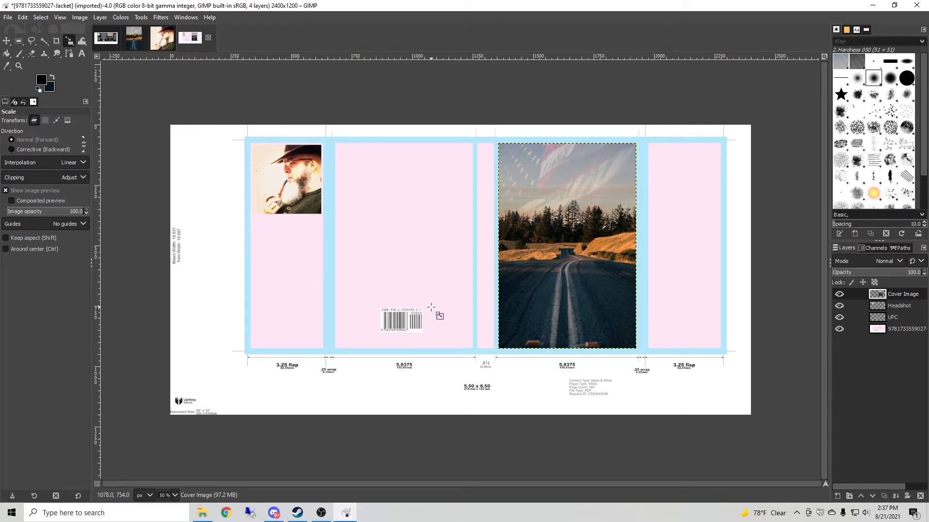
pyautogui.click(83, 54)
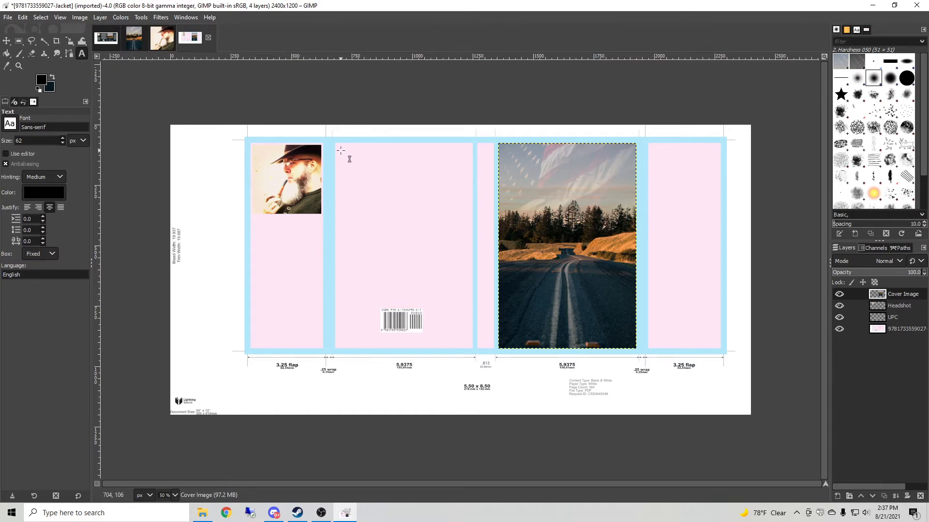
pyautogui.moveTo(339, 150); pyautogui.dragTo(470, 240)
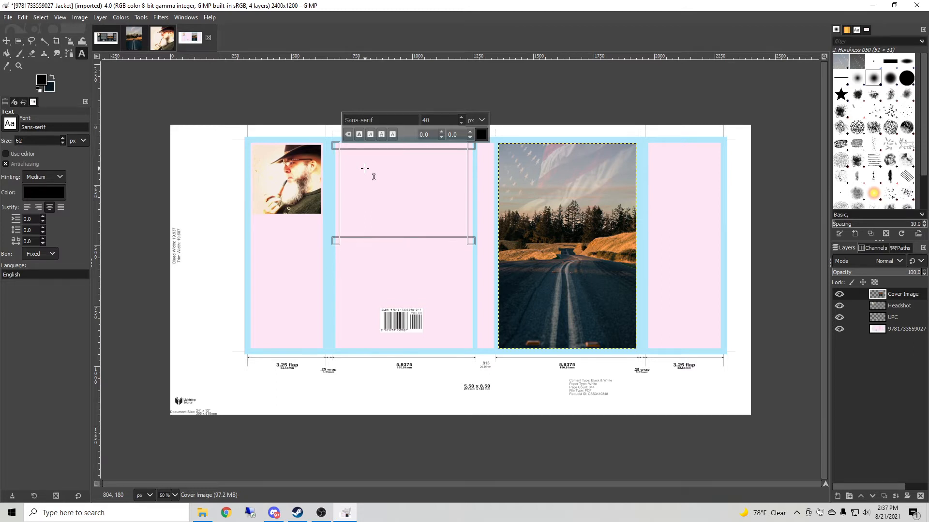
pyautogui.write('B')
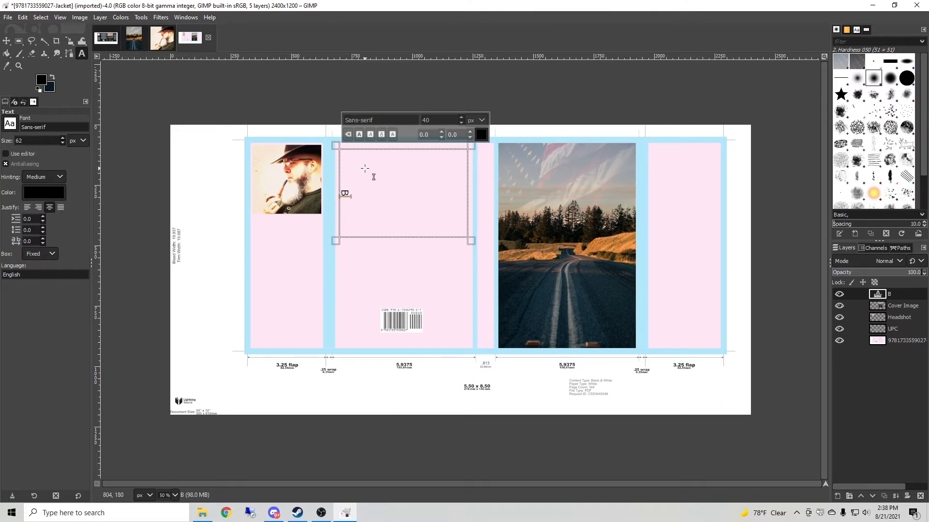
pyautogui.rightClick(383, 188)
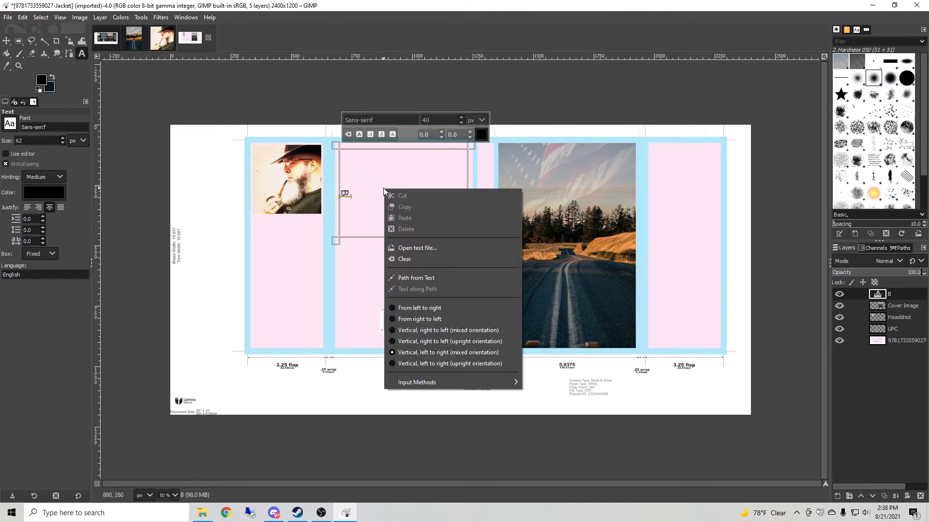
pyautogui.click(393, 308)
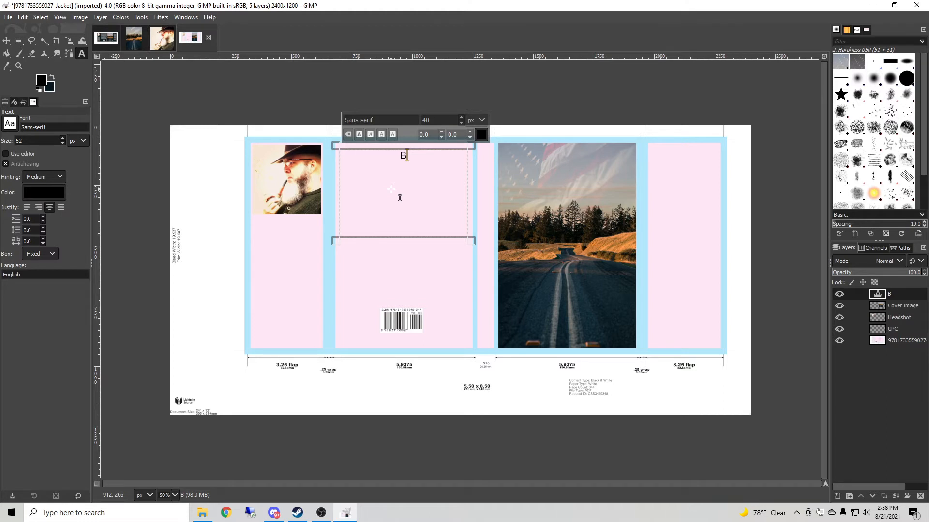
pyautogui.write('ack cover')
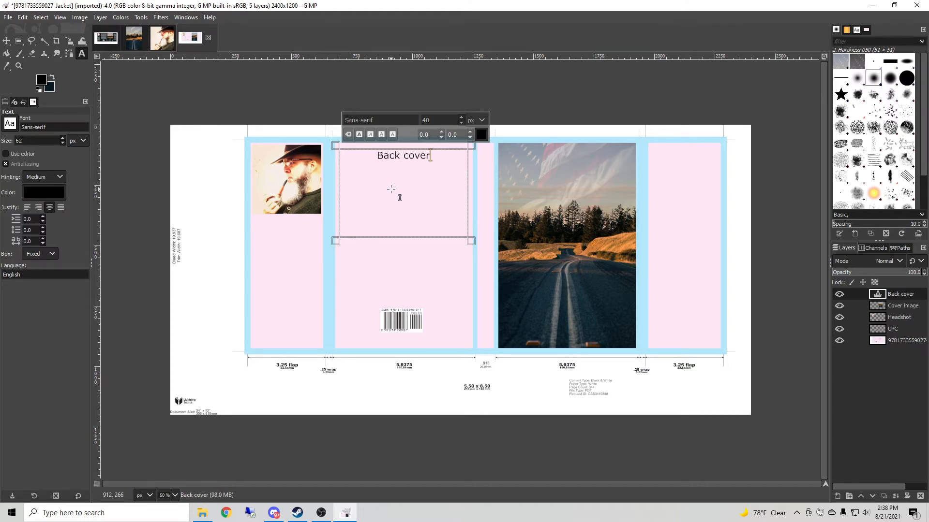
pyautogui.write(' text des')
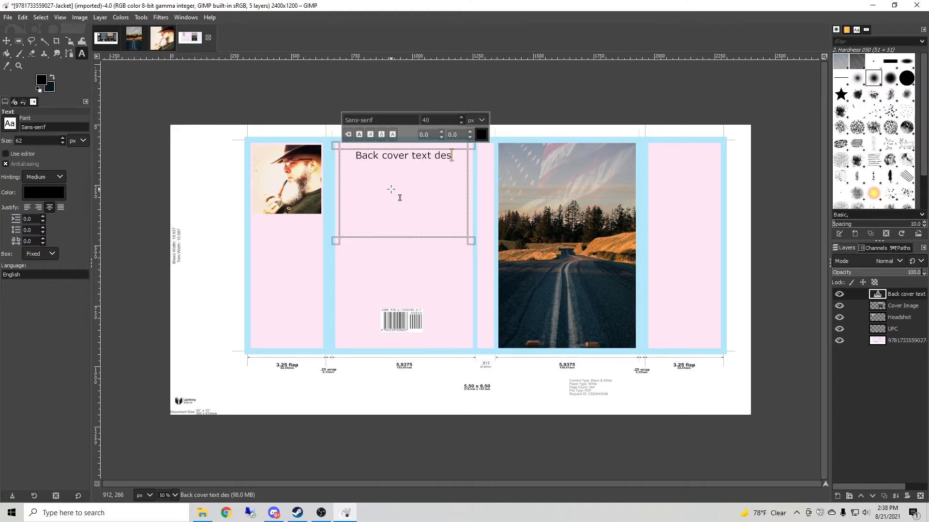
pyautogui.write('cribe the book ')
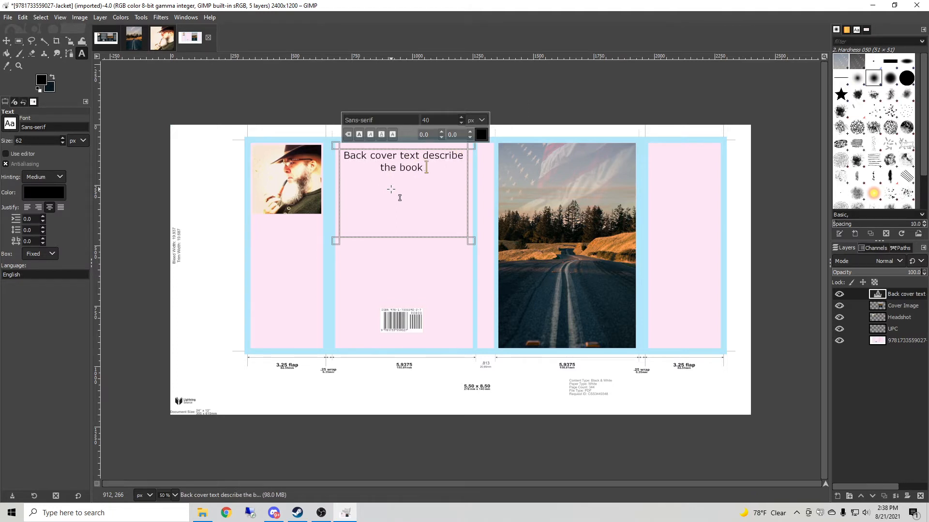
pyautogui.write('here')
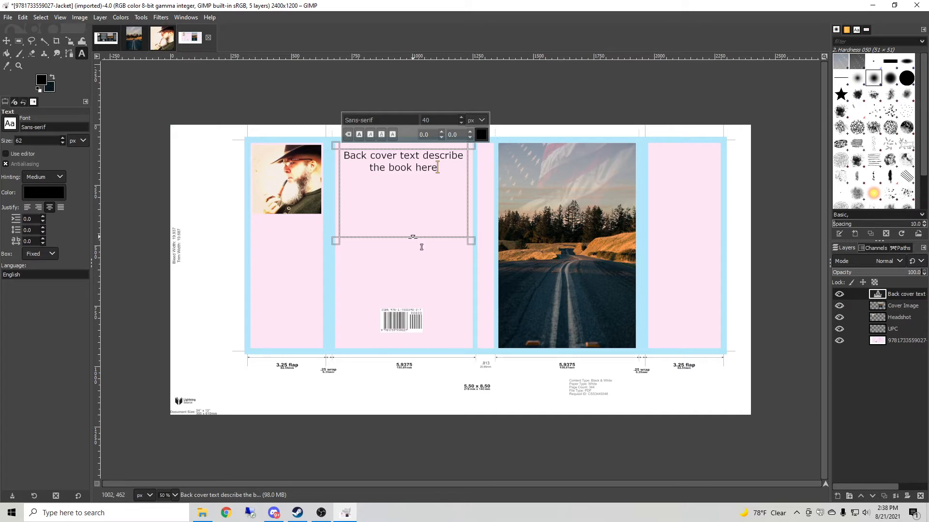
pyautogui.moveTo(418, 242); pyautogui.dragTo(401, 193)
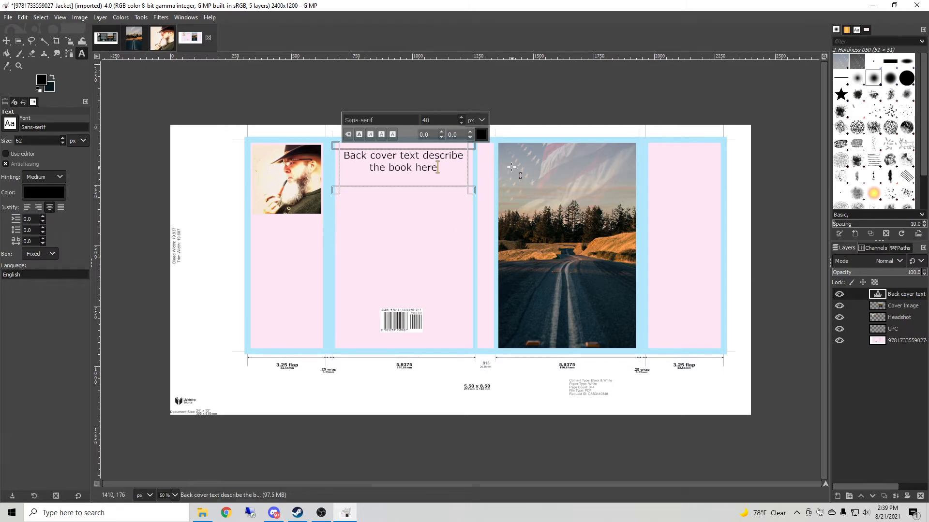
# Add a 50 px text box across the top of the front cover reading 'Cover Title'.
pyautogui.moveTo(504, 154); pyautogui.dragTo(623, 206)
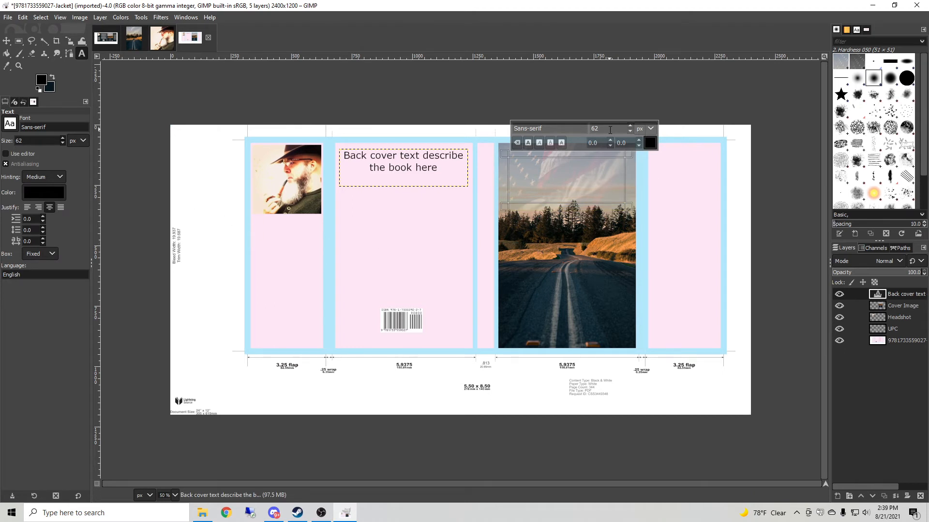
pyautogui.moveTo(610, 131); pyautogui.dragTo(584, 130)
pyautogui.write('Cover')
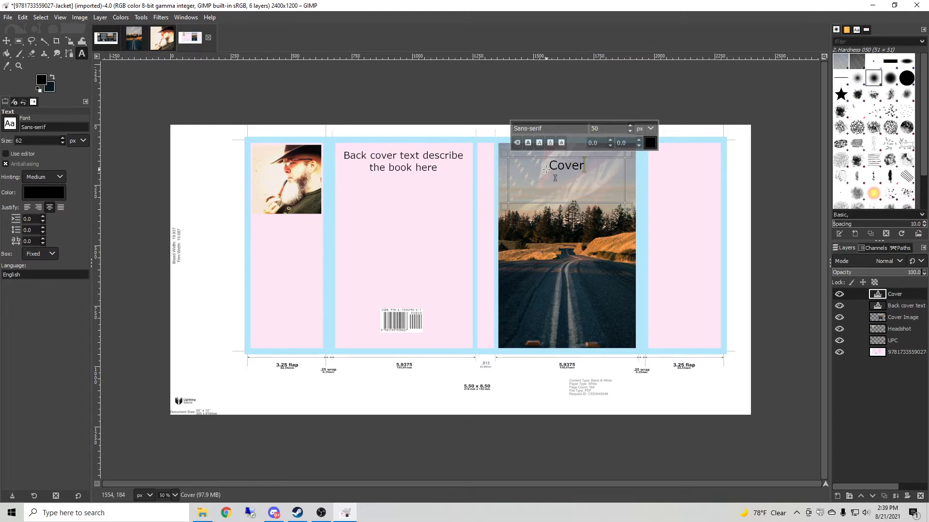
pyautogui.write(' Title')
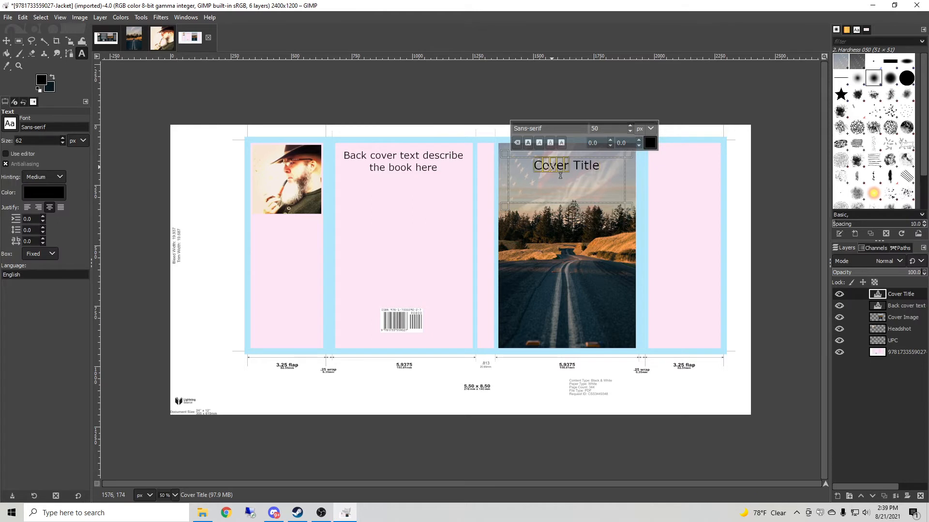
# Select the Cover Title text and change its colour to white, faf2f2.
pyautogui.doubleClick(552, 166)
pyautogui.tripleClick(560, 175)
pyautogui.click(649, 143)
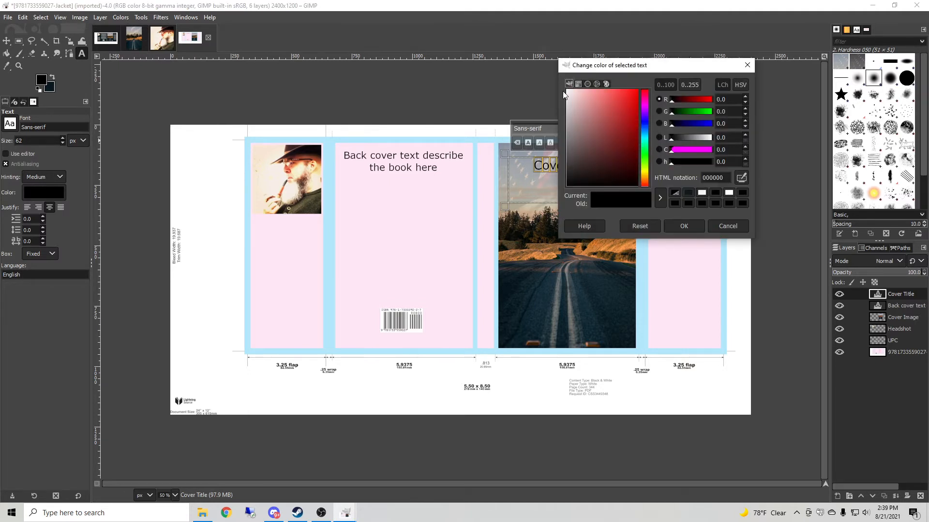
pyautogui.click(568, 91)
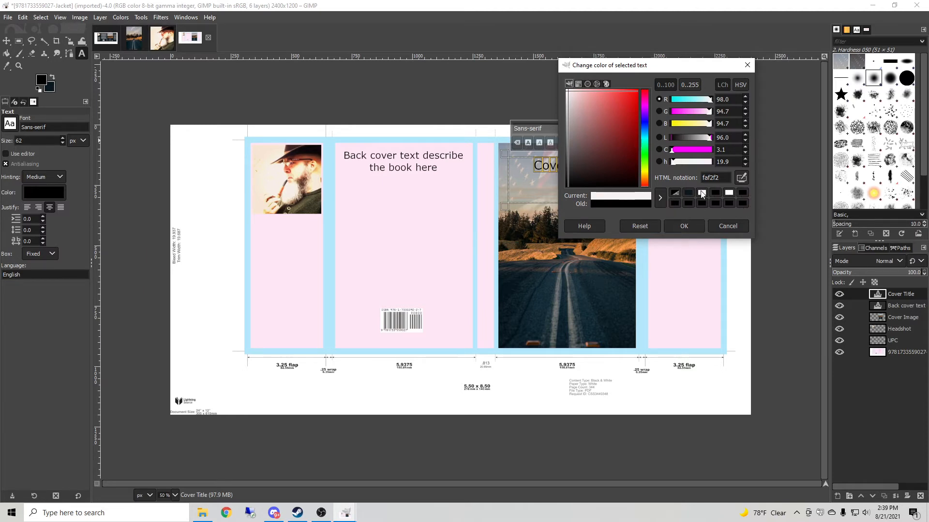
pyautogui.click(699, 226)
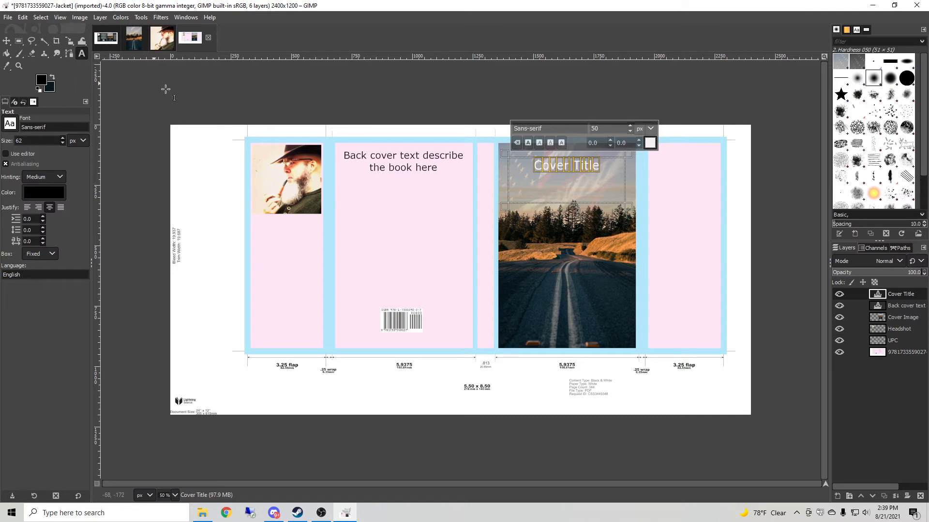
# Draw a text box down the spine, set vertical left-to-right (mixed orientation) text, and enter 'Spine Text Author Name'.
pyautogui.moveTo(478, 147); pyautogui.dragTo(494, 347)
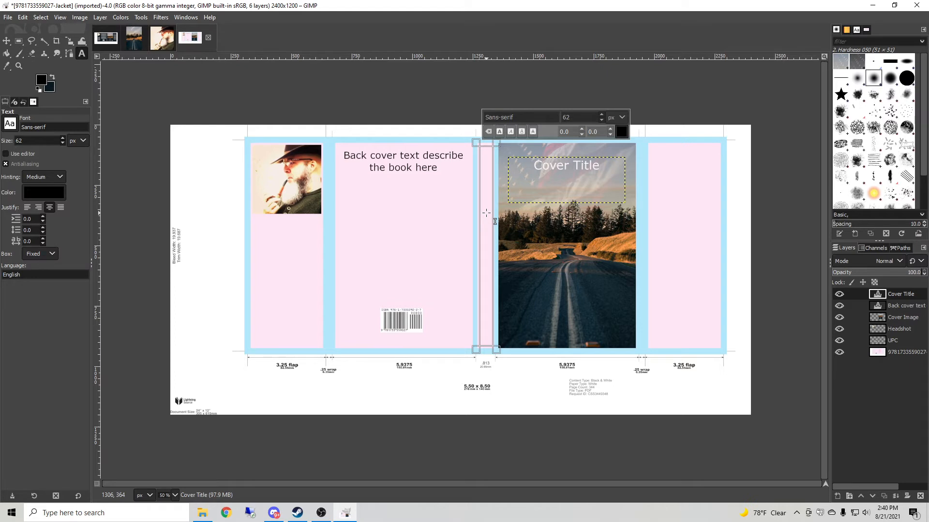
pyautogui.rightClick(487, 250)
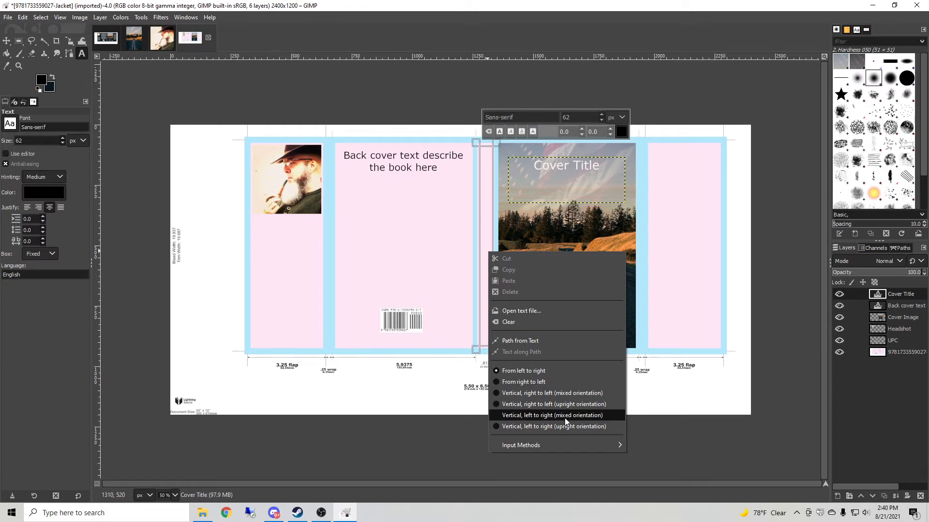
pyautogui.click(495, 417)
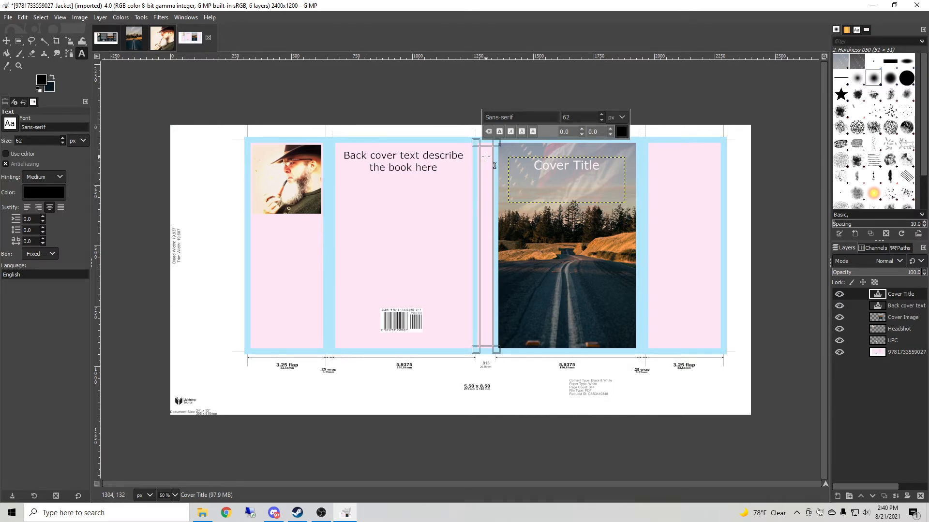
pyautogui.write('S')
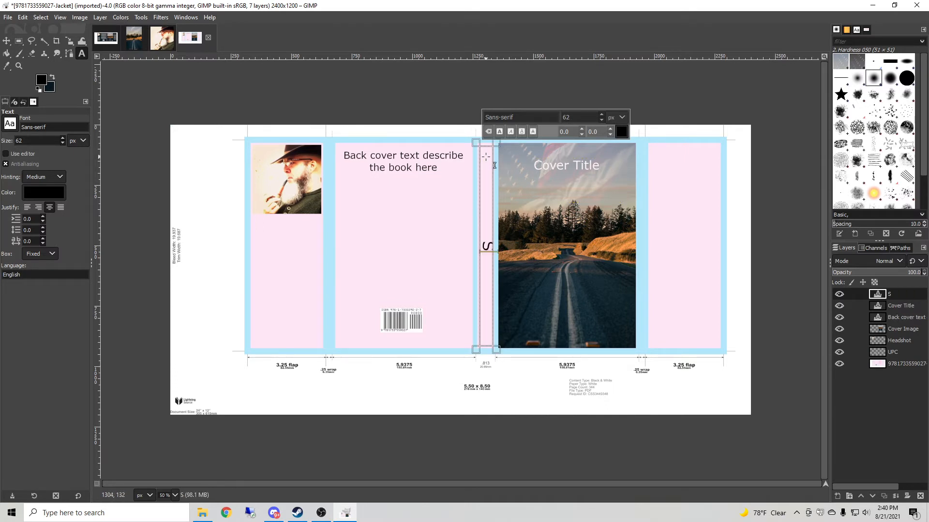
pyautogui.write('pie')
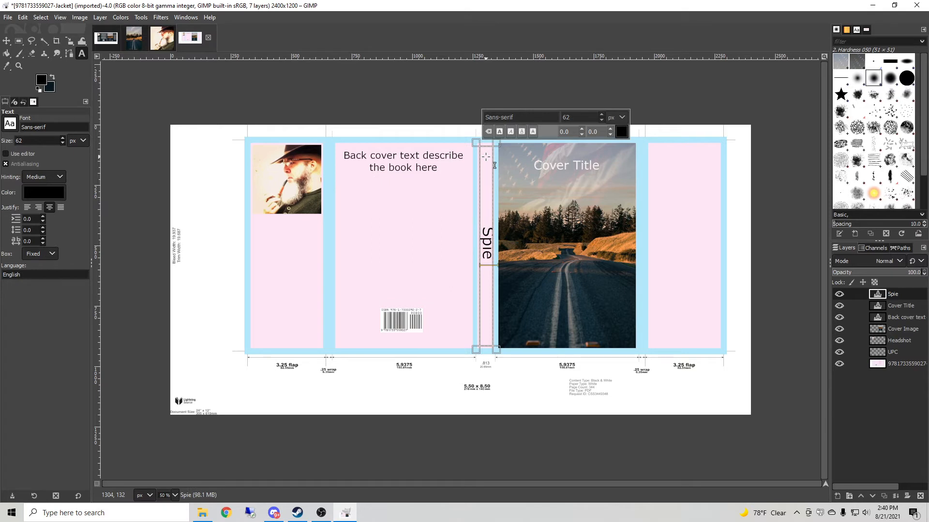
pyautogui.press('BackSpace')
pyautogui.press('BackSpace')
pyautogui.write('ne T')
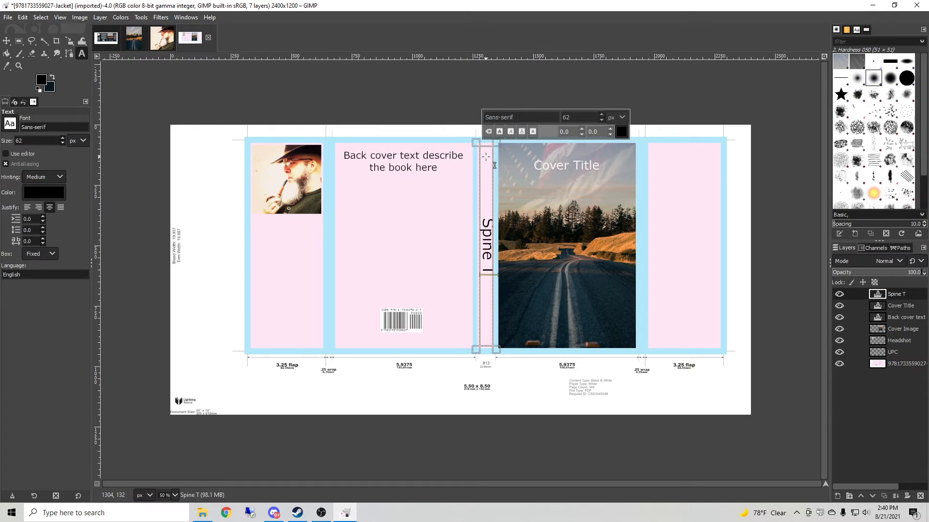
pyautogui.write('ext')
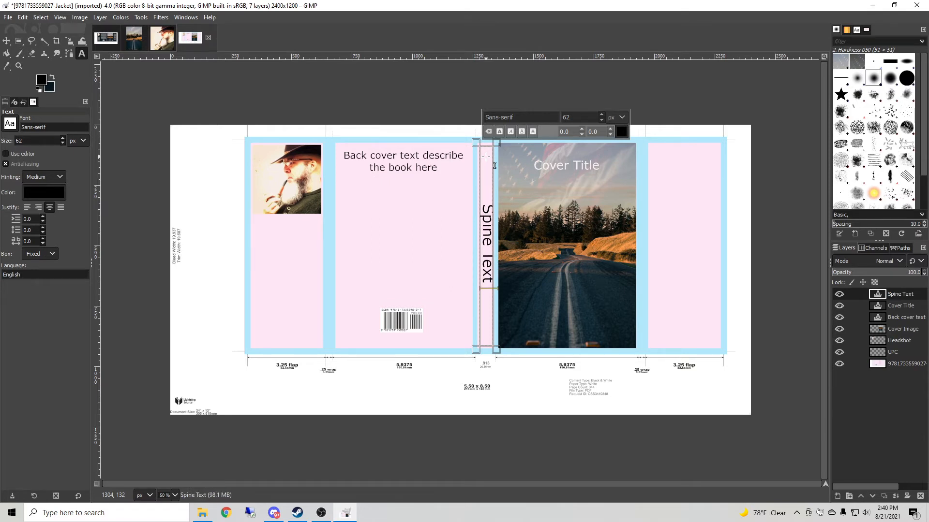
pyautogui.write('  Author Name')
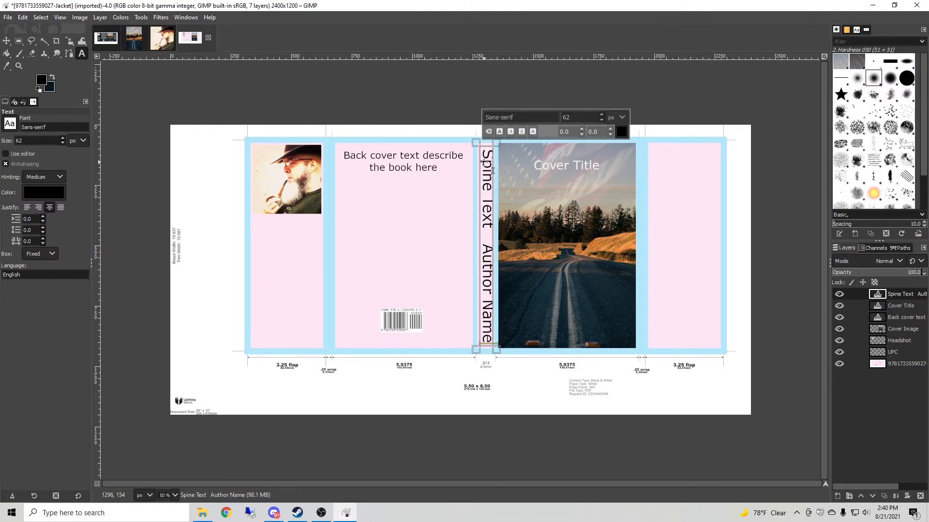
# Select all the spine text and reduce its font size to 51 px.
pyautogui.hotkey('ctrl', 'a')
pyautogui.click(601, 120)
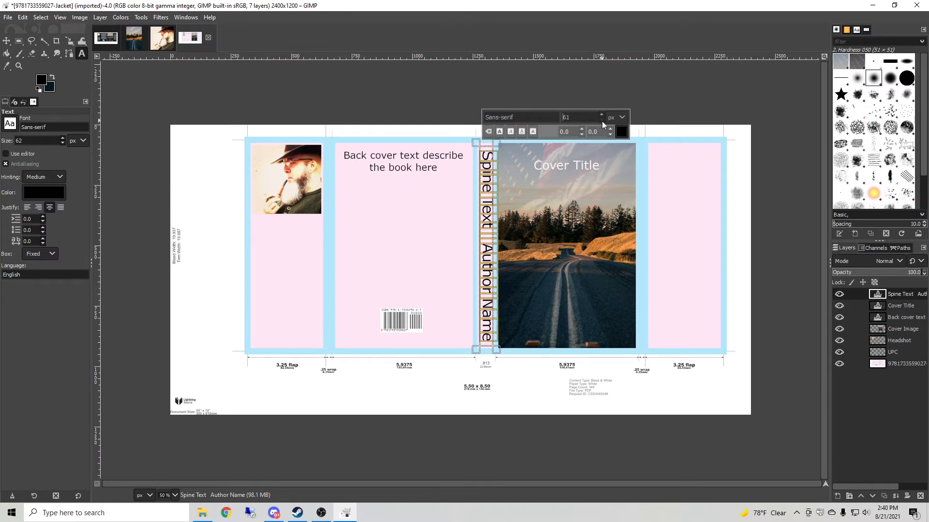
pyautogui.click(600, 121)
pyautogui.click(601, 121)
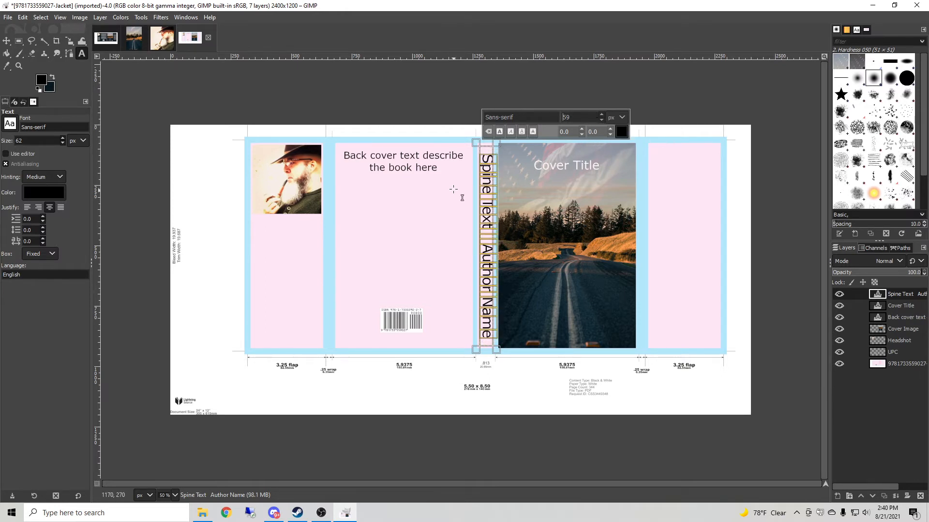
pyautogui.click(601, 120)
pyautogui.click(602, 121)
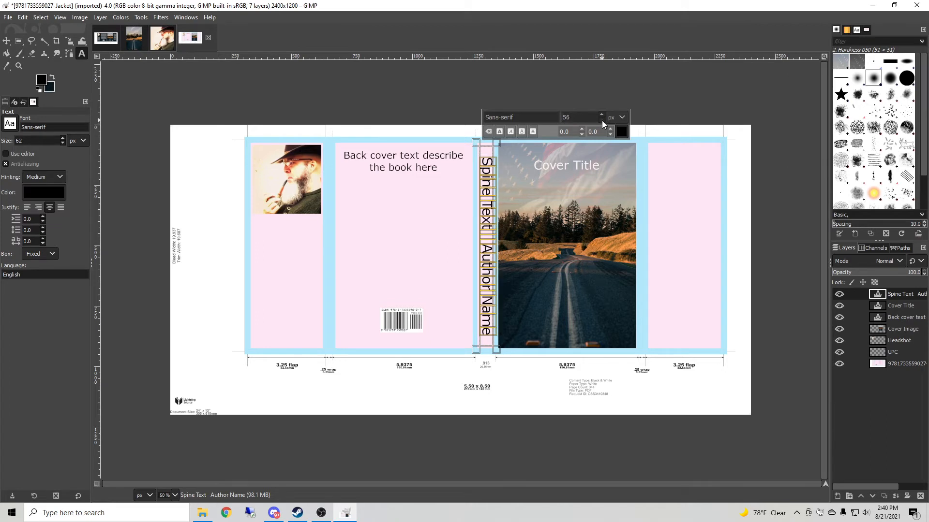
pyautogui.click(601, 120)
pyautogui.click(602, 120)
pyautogui.click(602, 120)
pyautogui.click(601, 120)
pyautogui.click(601, 120)
pyautogui.click(602, 121)
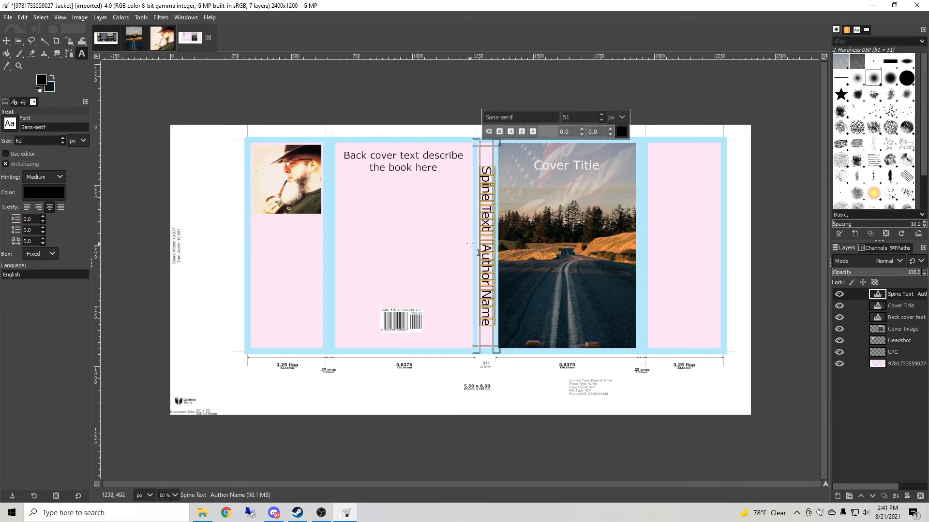
pyautogui.click(681, 228)
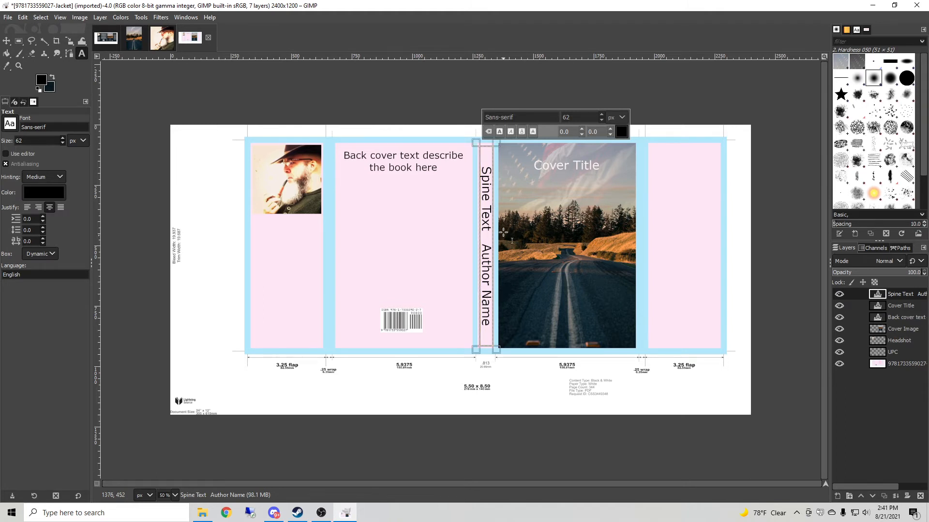
pyautogui.click(496, 299)
# Compare against the finished reference jacket, then zoom in to 200% on the spine area.
pyautogui.hotkey('alt', '1')
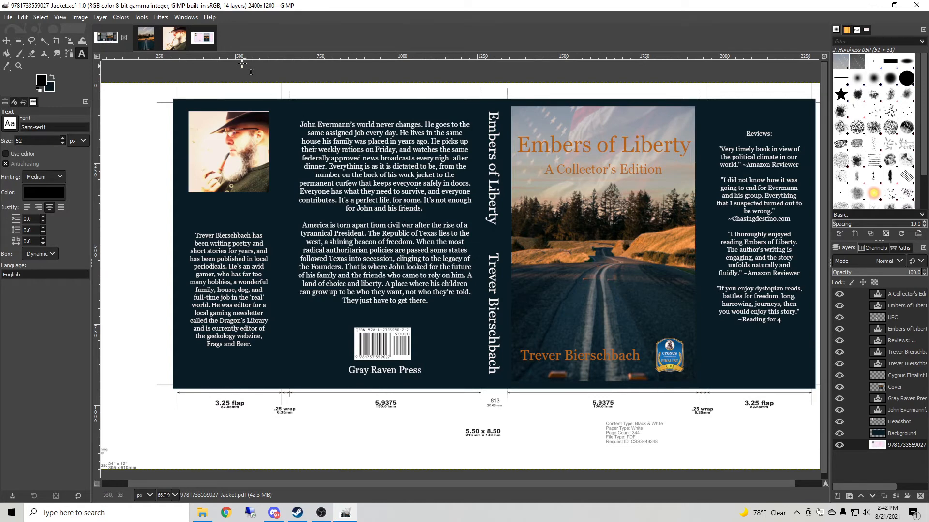
pyautogui.click(202, 38)
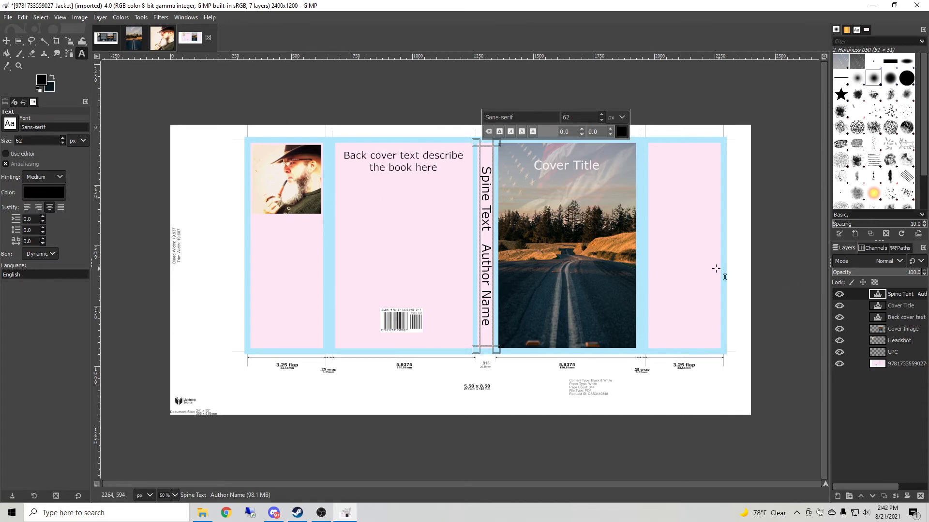
pyautogui.click(175, 495)
pyautogui.click(170, 425)
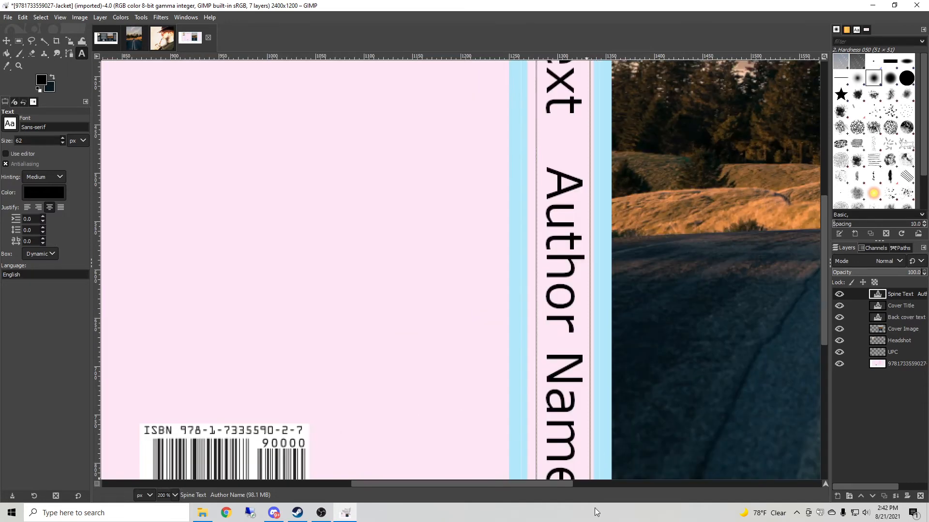
pyautogui.moveTo(554, 485); pyautogui.dragTo(575, 485)
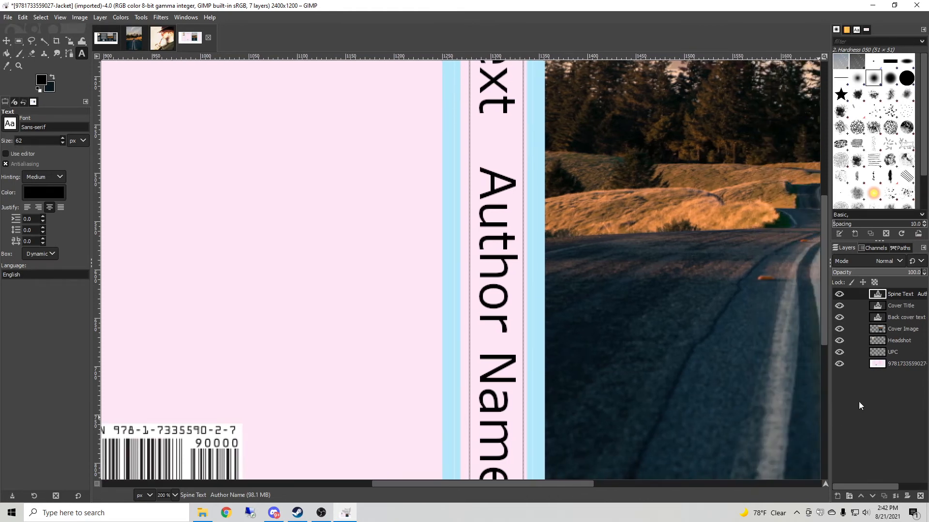
# Add a new full-size layer named Background filled with the background colour and move it just above the template layer.
pyautogui.click(100, 17)
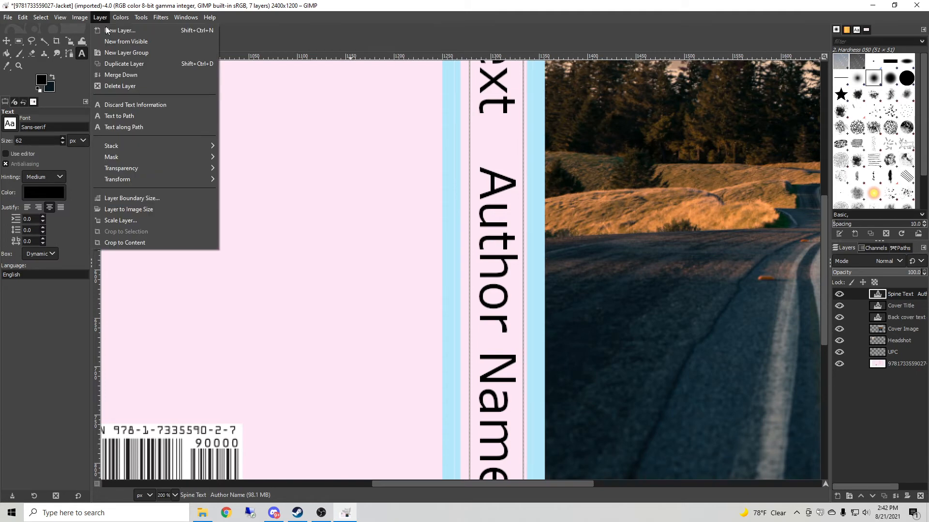
pyautogui.click(108, 30)
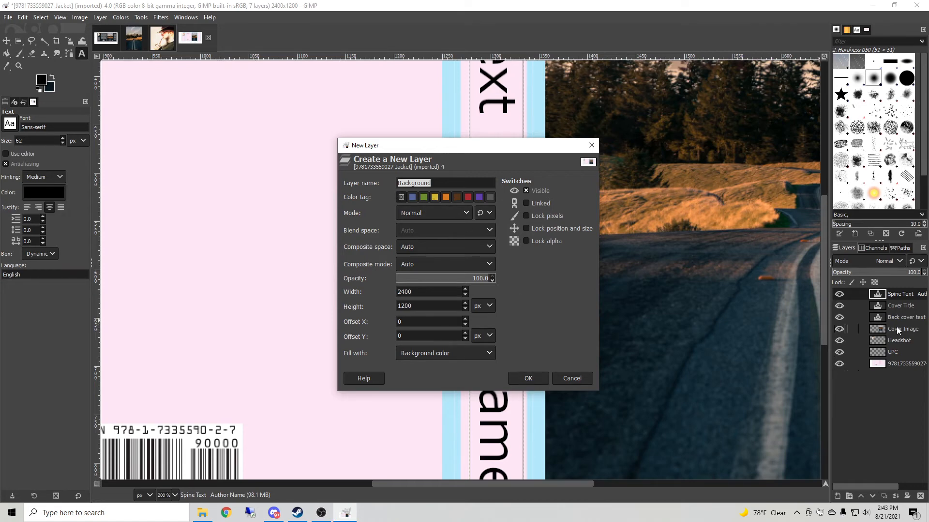
pyautogui.click(526, 378)
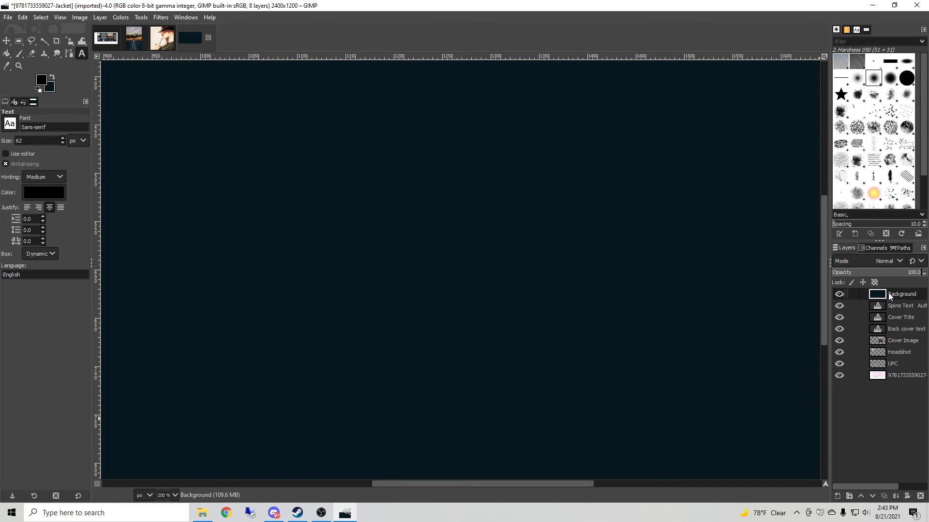
pyautogui.moveTo(888, 296); pyautogui.dragTo(890, 372)
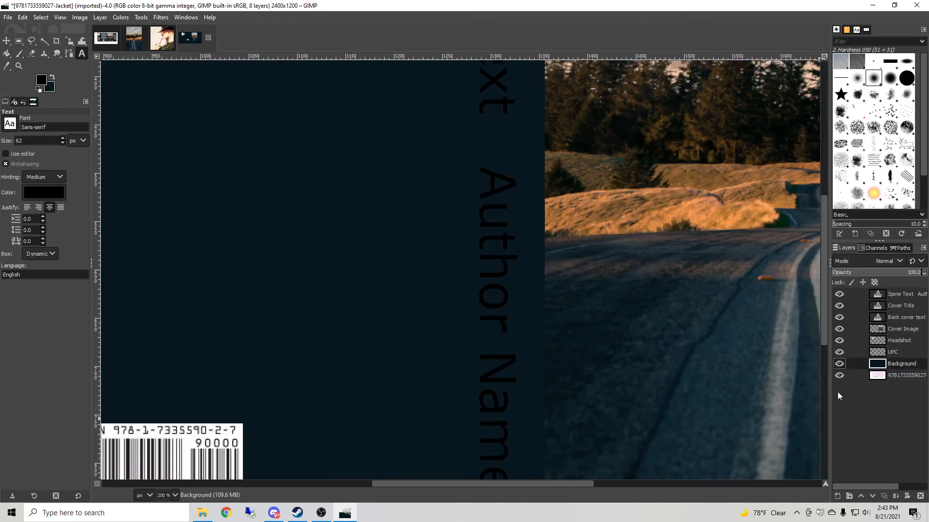
pyautogui.click(174, 495)
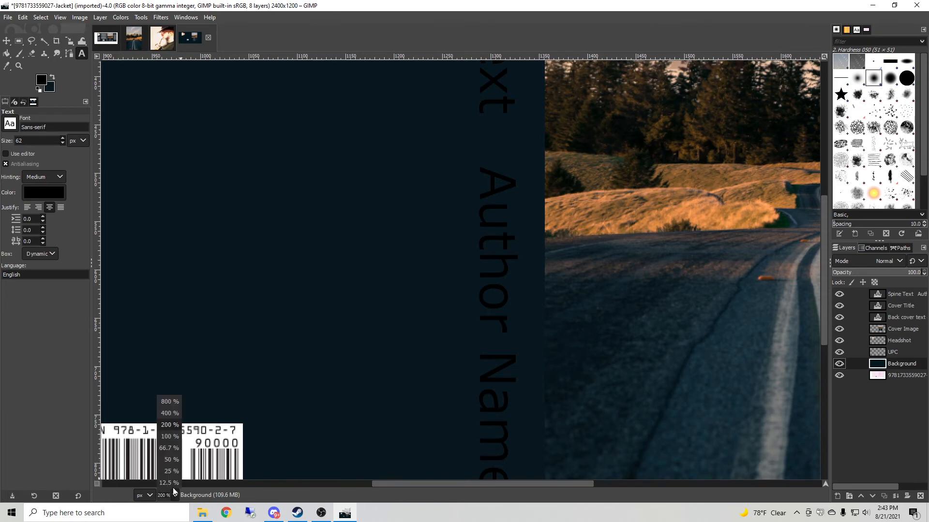
pyautogui.click(169, 457)
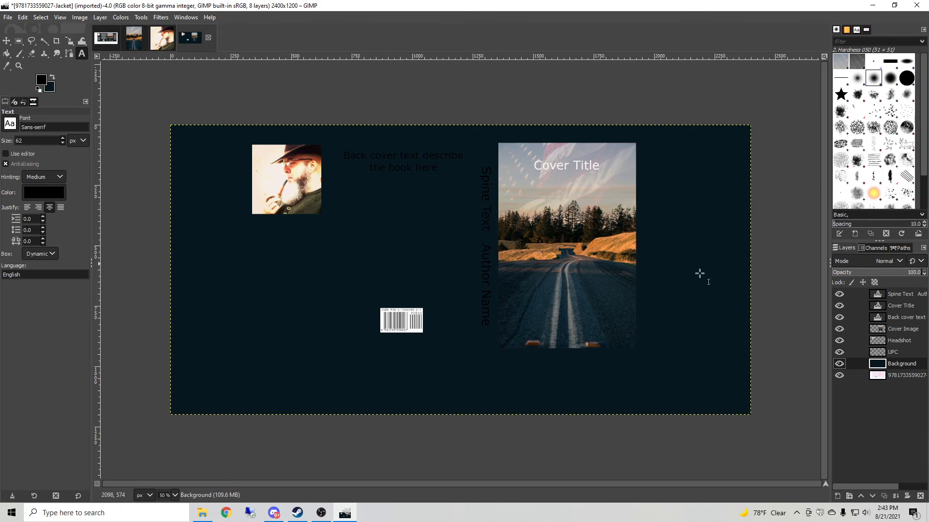
# Select all the spine text and change its colour to white.
pyautogui.click(903, 295)
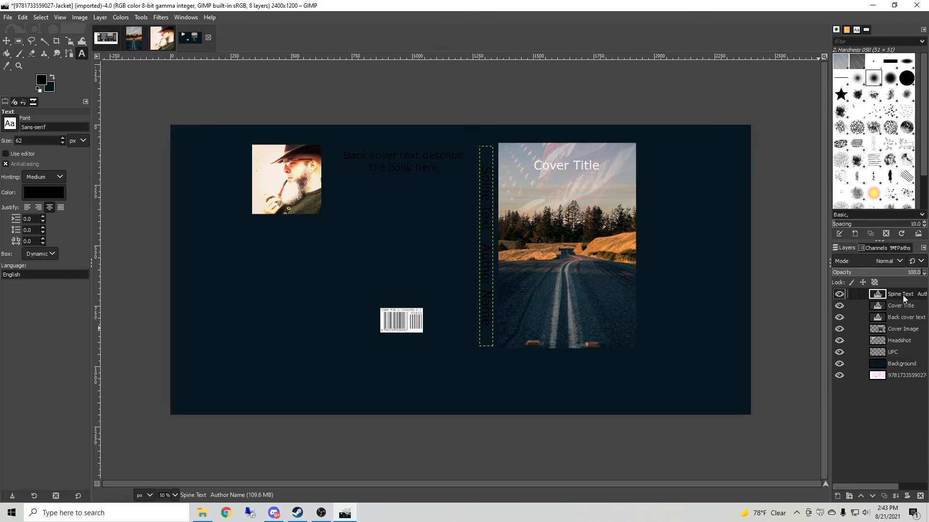
pyautogui.click(488, 234)
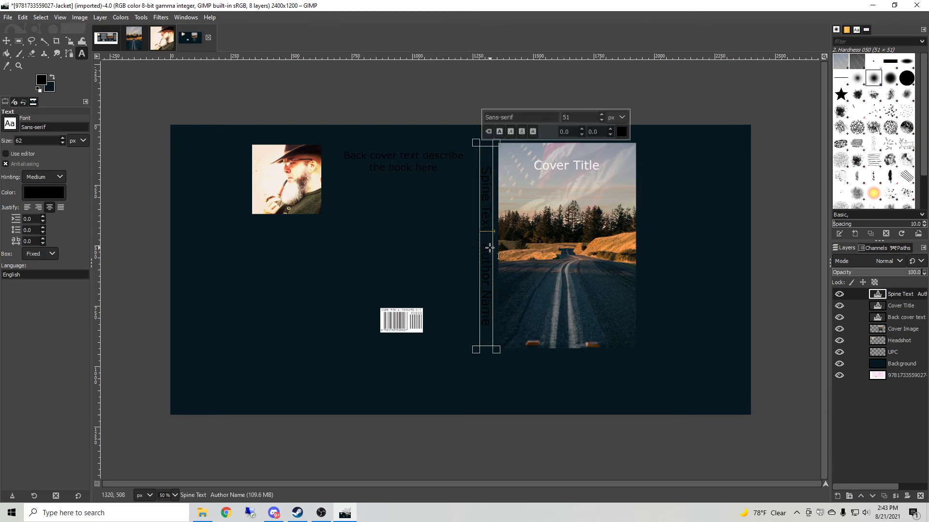
pyautogui.click(622, 132)
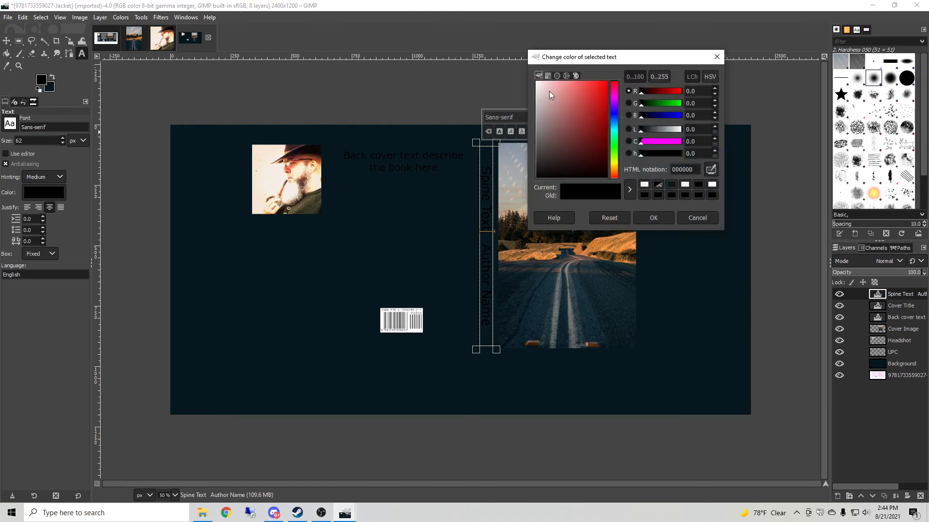
pyautogui.click(684, 186)
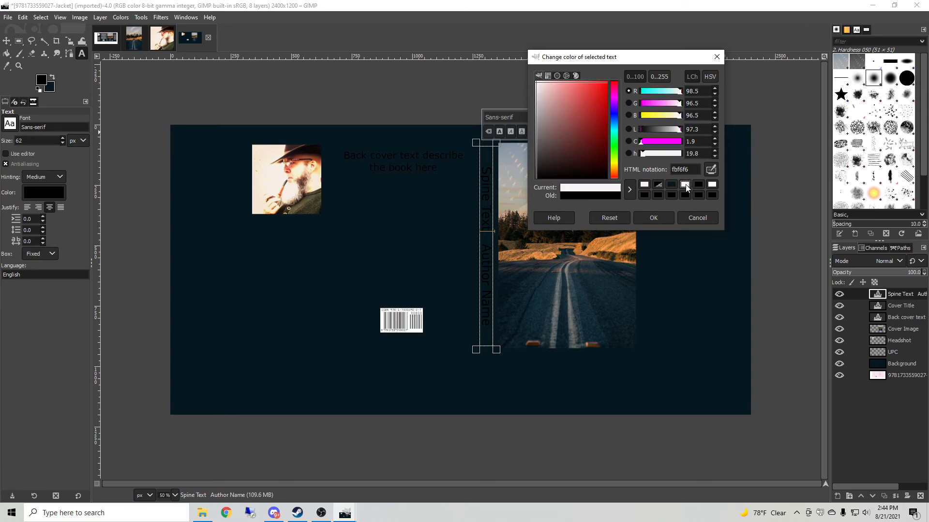
pyautogui.click(661, 216)
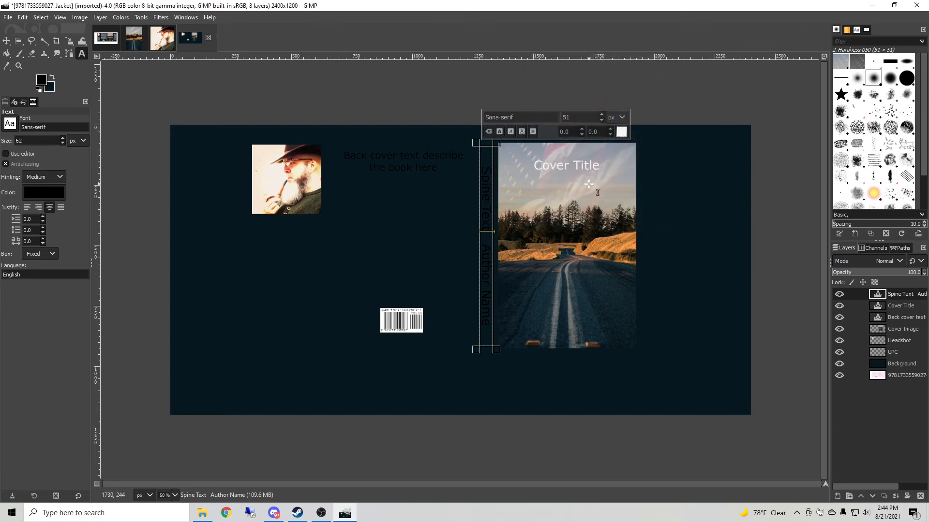
pyautogui.tripleClick(487, 192)
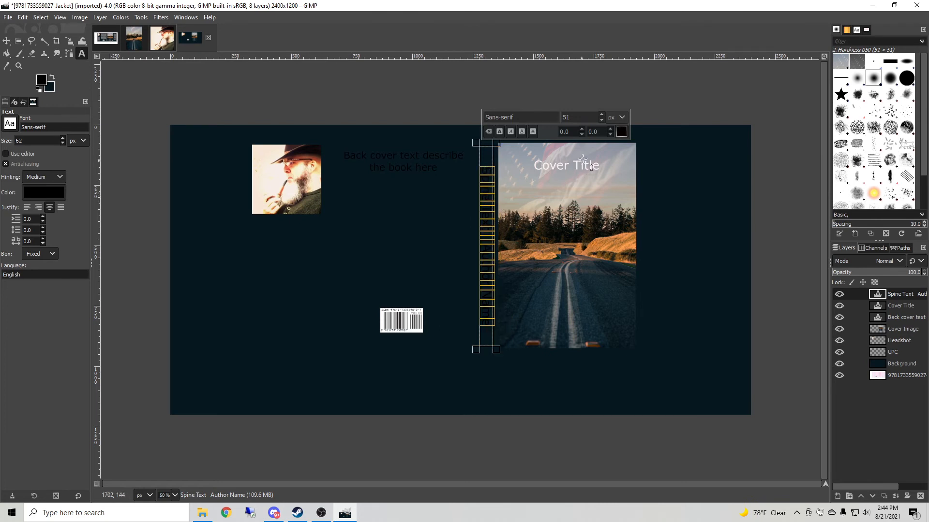
pyautogui.click(621, 131)
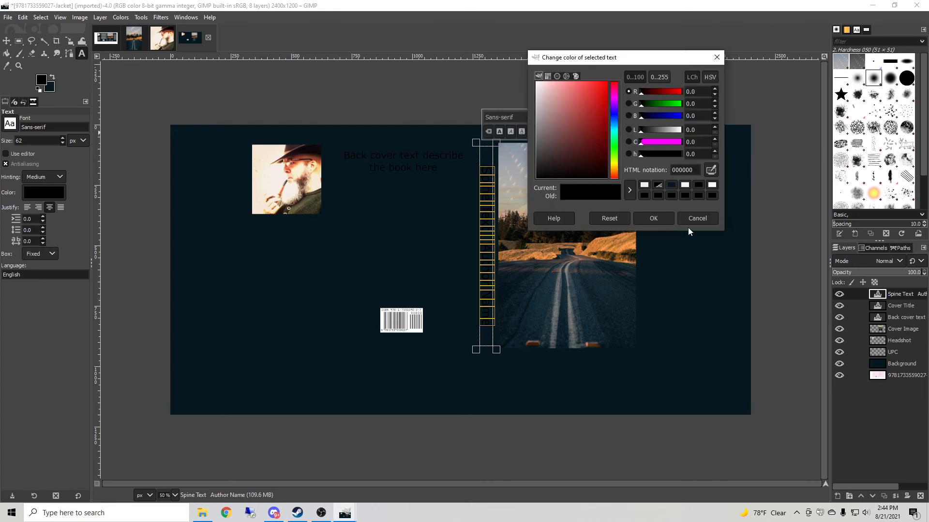
pyautogui.click(644, 184)
pyautogui.click(653, 218)
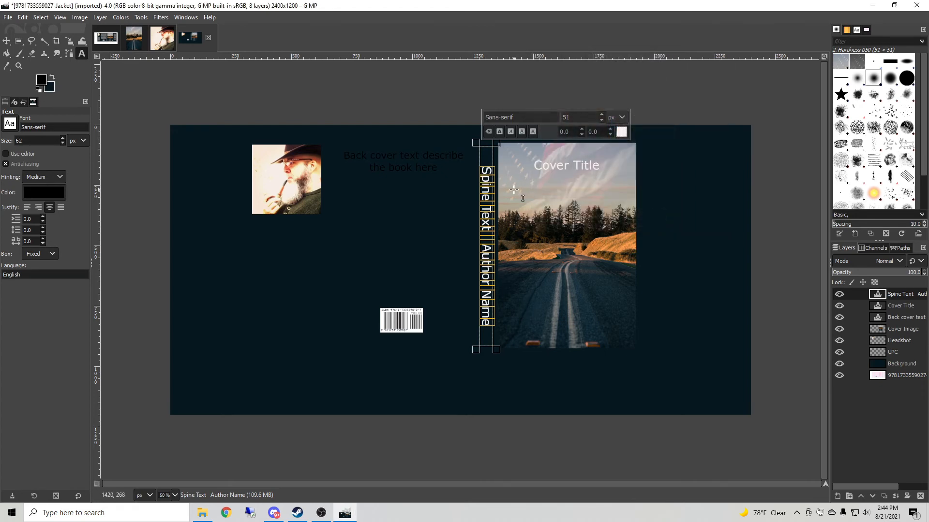
# Select all the back cover text and change its colour to white, fbf6f6.
pyautogui.click(416, 166)
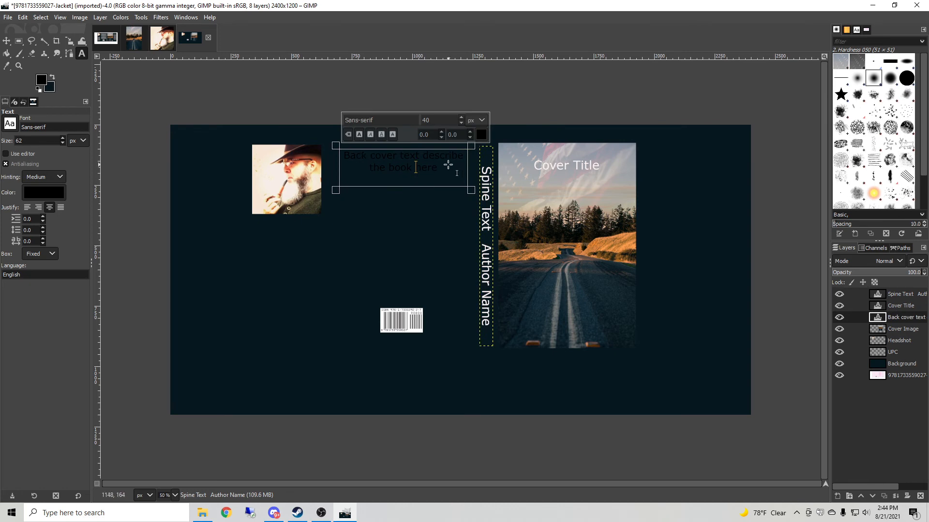
pyautogui.hotkey('ctrl', 'a')
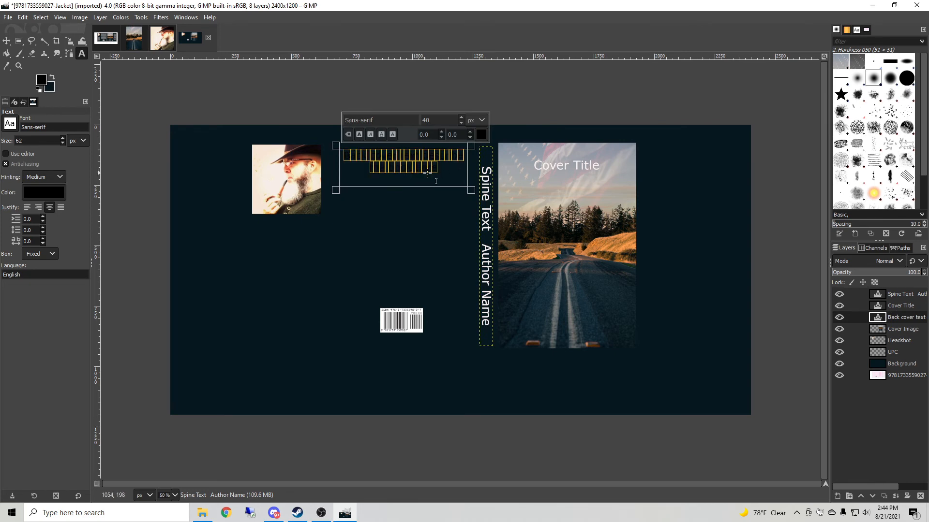
pyautogui.click(481, 135)
pyautogui.click(546, 188)
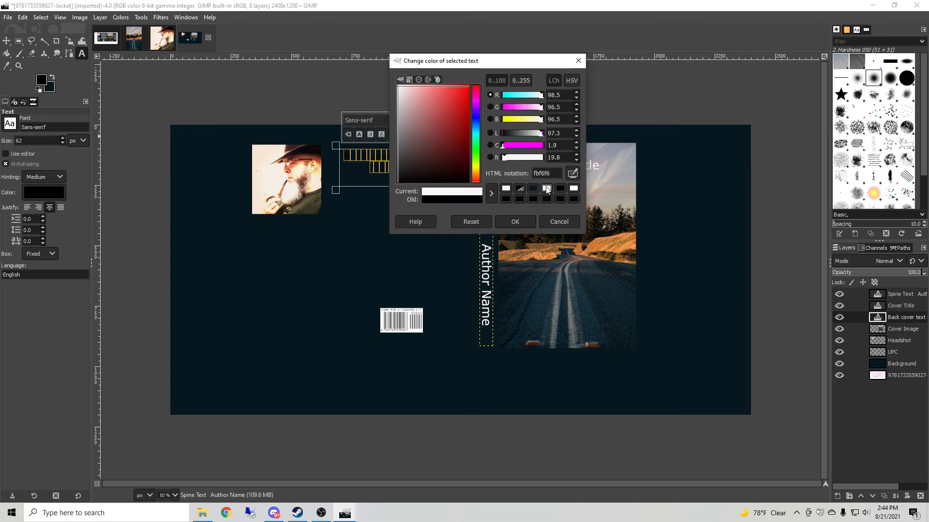
pyautogui.click(515, 221)
pyautogui.click(378, 235)
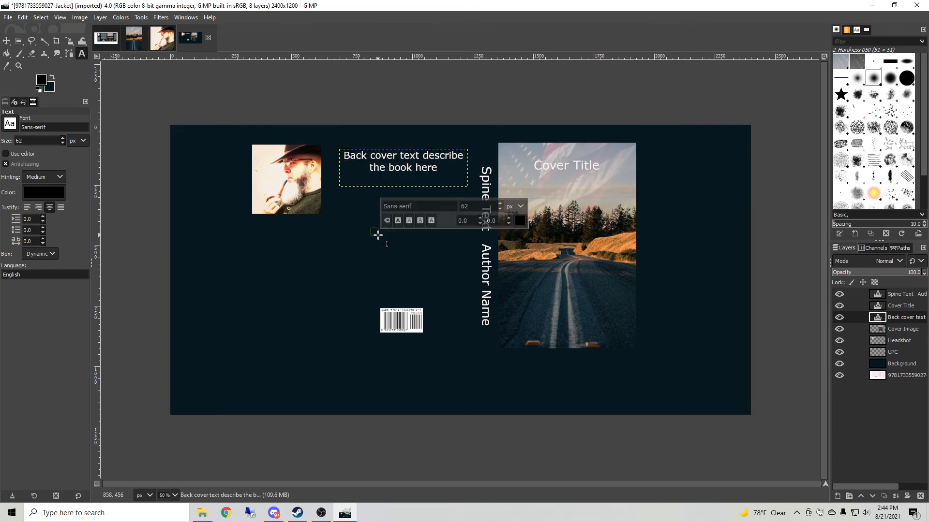
# Start scaling the Background layer and pull its top-left corner in to the template's bleed corner.
pyautogui.press('Escape')
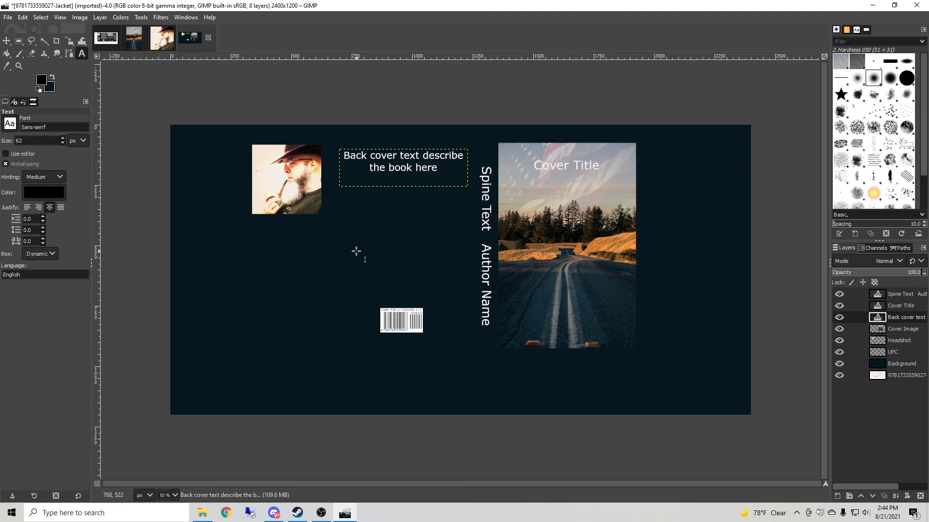
pyautogui.click(905, 365)
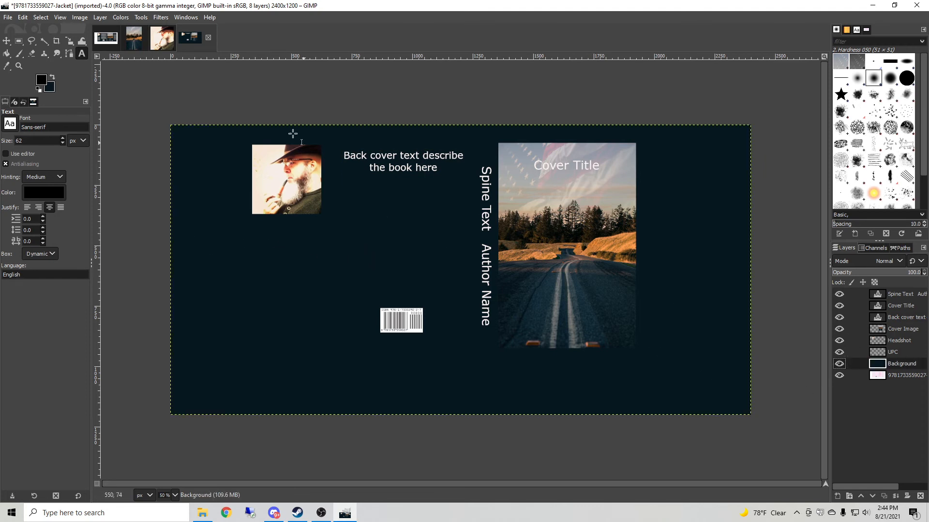
pyautogui.click(141, 17)
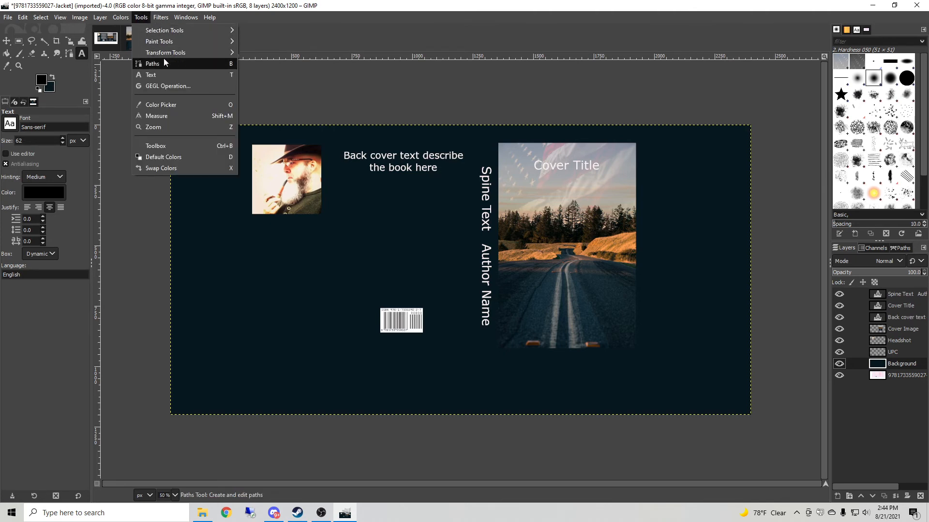
pyautogui.moveTo(222, 53)
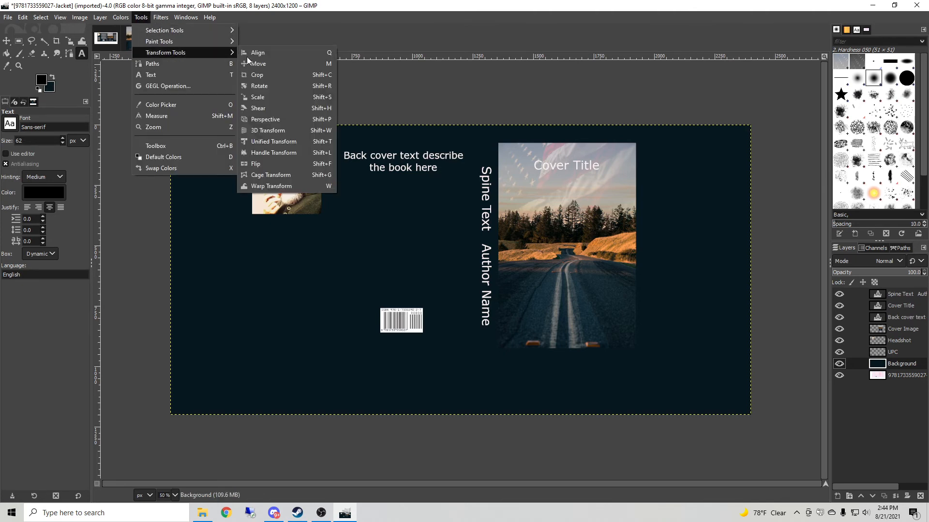
pyautogui.click(270, 99)
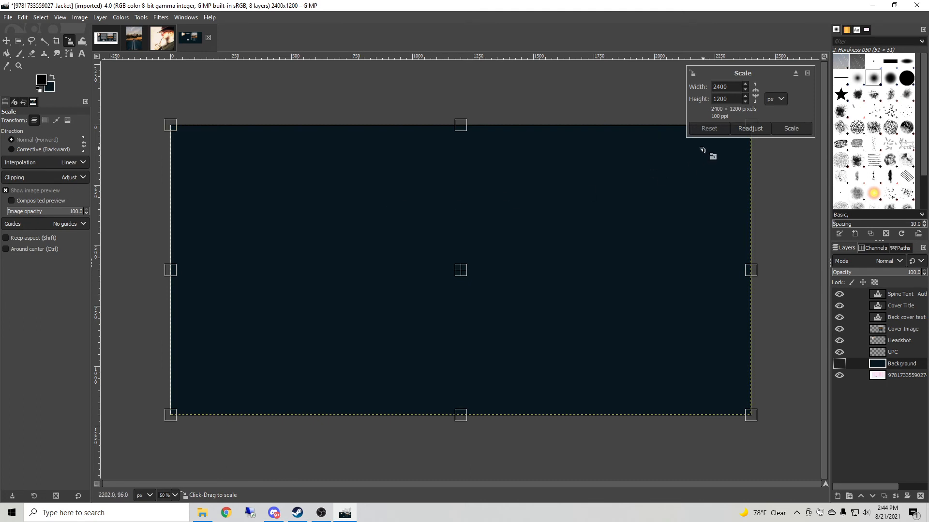
pyautogui.moveTo(171, 128); pyautogui.dragTo(244, 138)
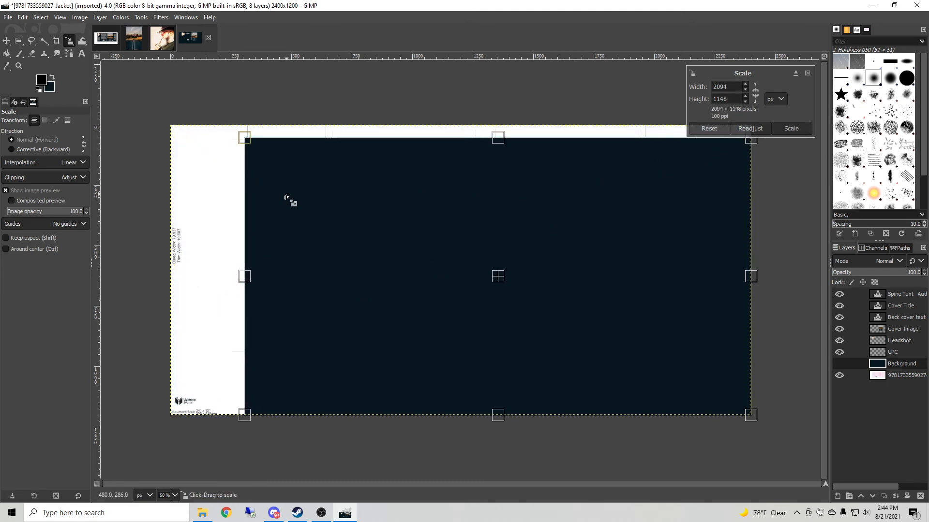
pyautogui.click(174, 496)
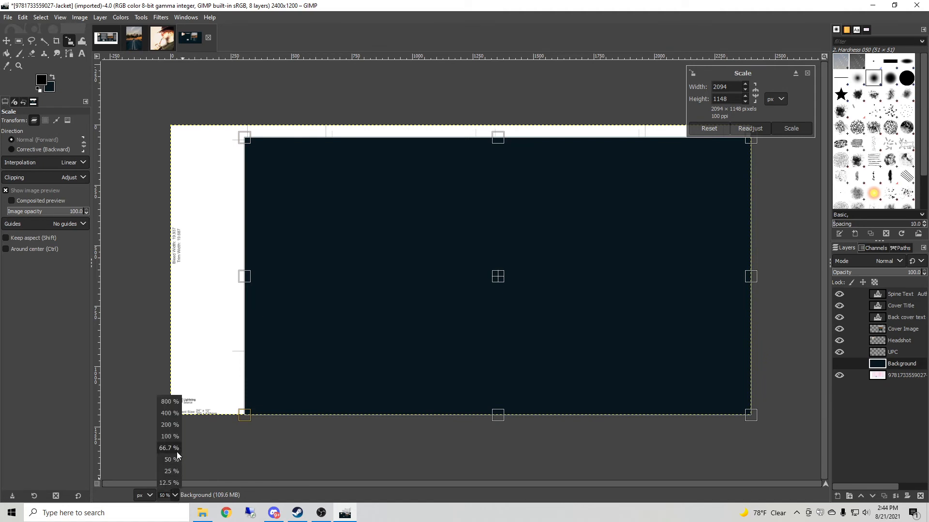
pyautogui.click(167, 425)
pyautogui.moveTo(422, 483); pyautogui.dragTo(215, 484)
pyautogui.scroll(5, 282, 385)
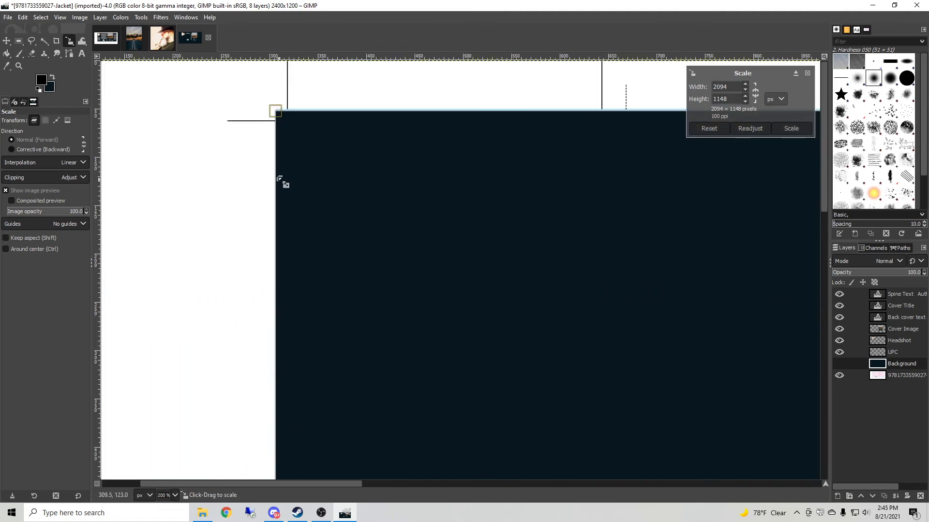
pyautogui.moveTo(273, 108)
pyautogui.mouseDown()
pyautogui.moveTo(285, 117)
pyautogui.moveTo(275, 111)
pyautogui.mouseUp()
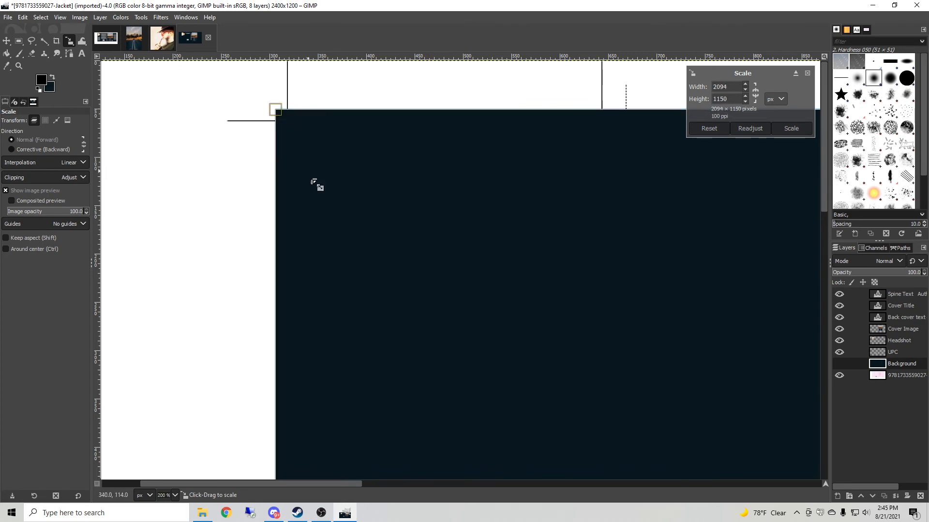
# Pull the Background layer's bottom and right edges to the bleed lines and apply the scale at about 1993 × 901 px.
pyautogui.scroll(-5, 407, 373)
pyautogui.scroll(-4, 400, 372)
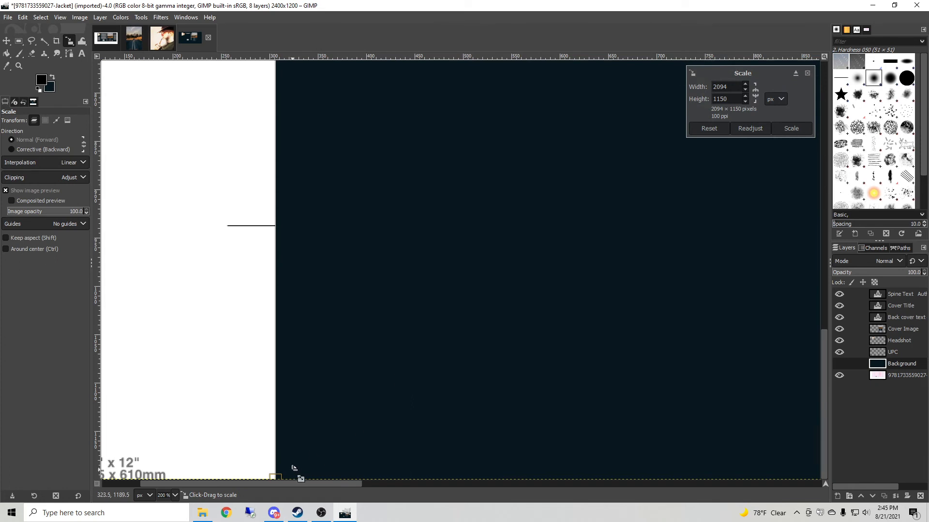
pyautogui.moveTo(278, 476); pyautogui.dragTo(279, 235)
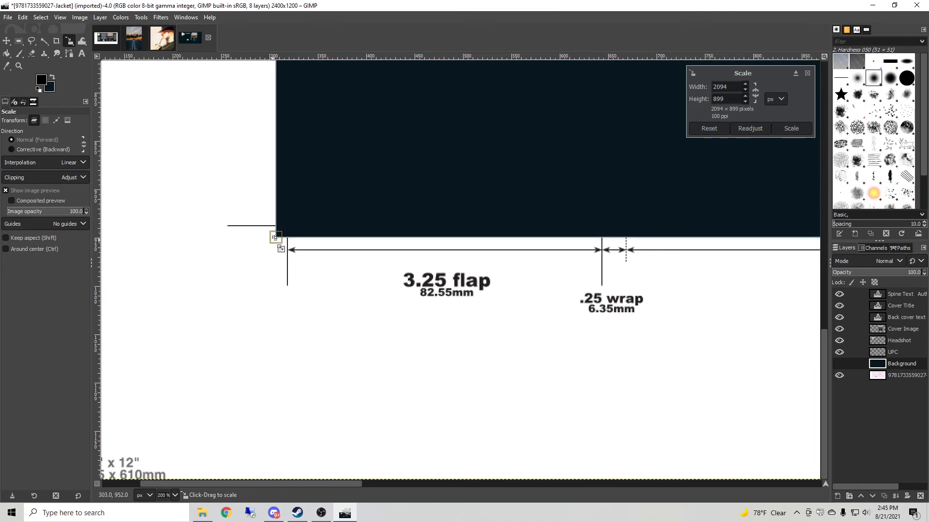
pyautogui.moveTo(274, 237); pyautogui.dragTo(275, 238)
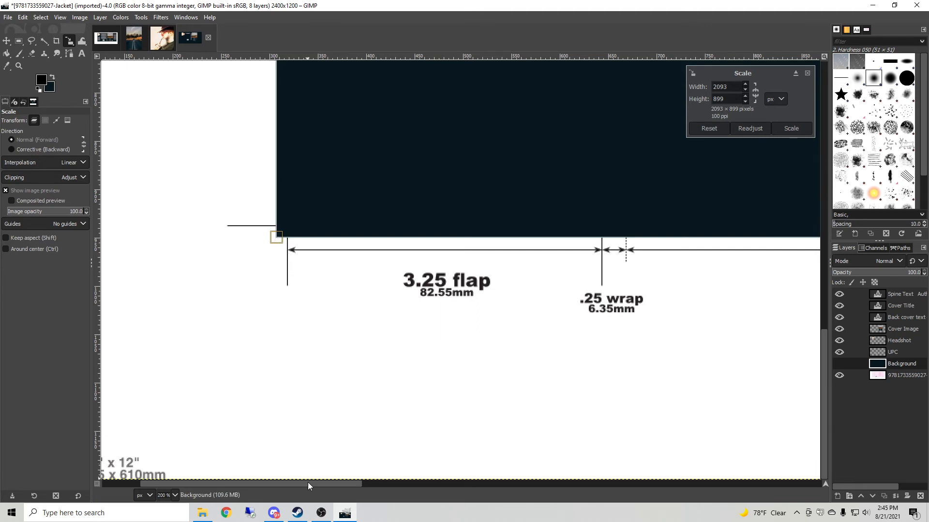
pyautogui.moveTo(308, 483); pyautogui.dragTo(807, 506)
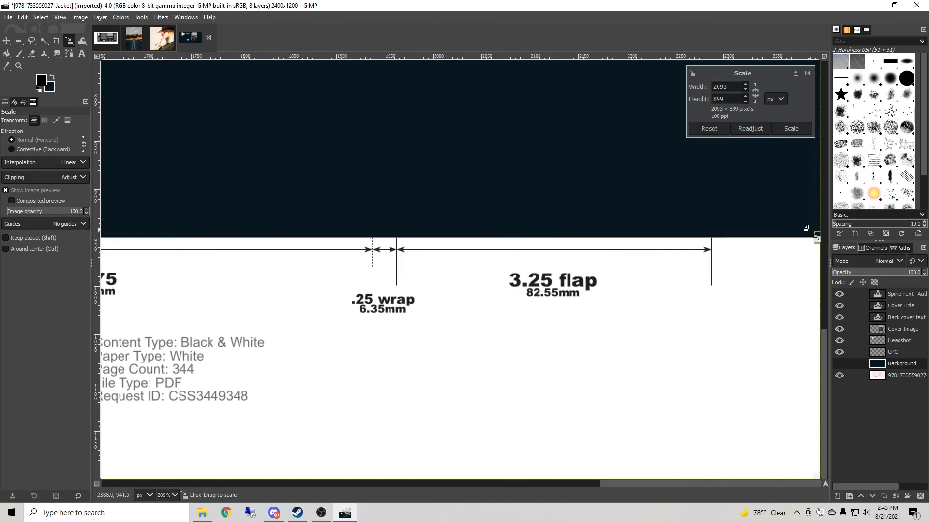
pyautogui.moveTo(808, 228); pyautogui.dragTo(710, 229)
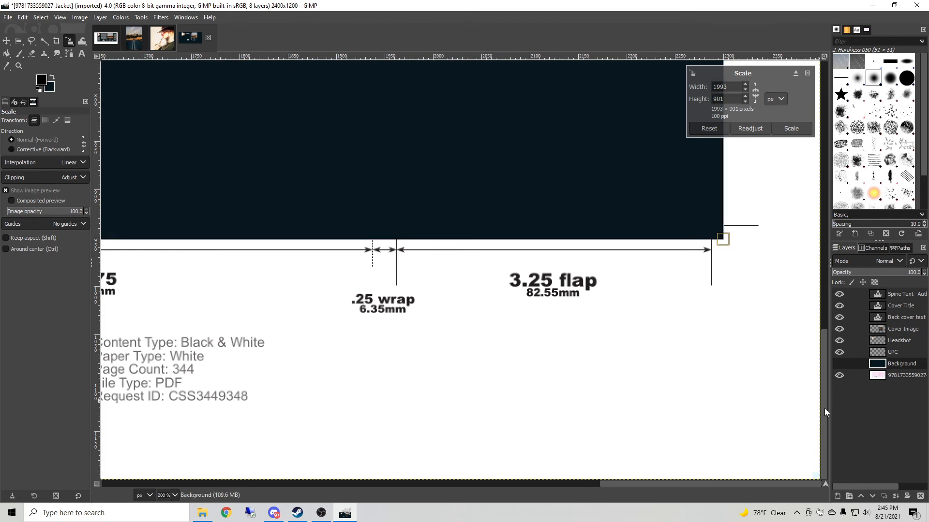
pyautogui.moveTo(824, 409); pyautogui.dragTo(825, 140)
pyautogui.click(786, 129)
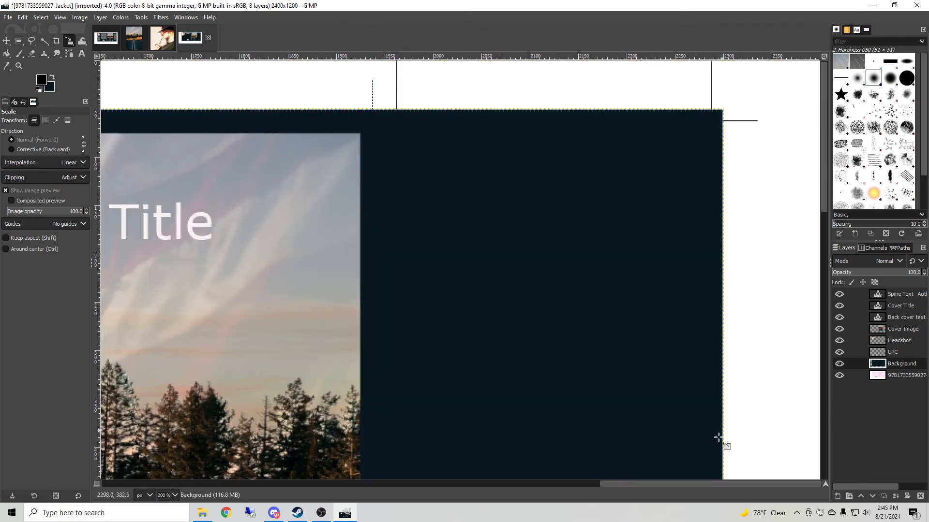
pyautogui.moveTo(689, 486); pyautogui.dragTo(467, 479)
pyautogui.scroll(-1, 465, 426)
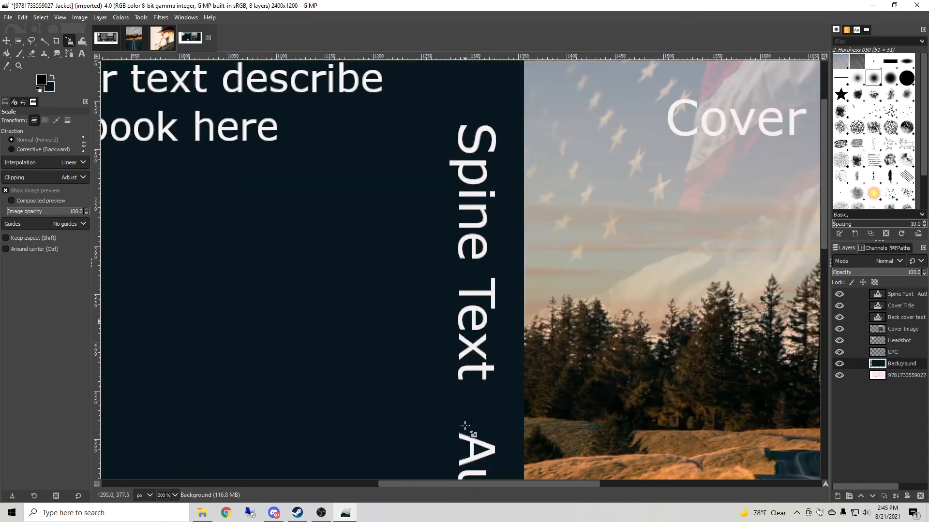
pyautogui.click(175, 495)
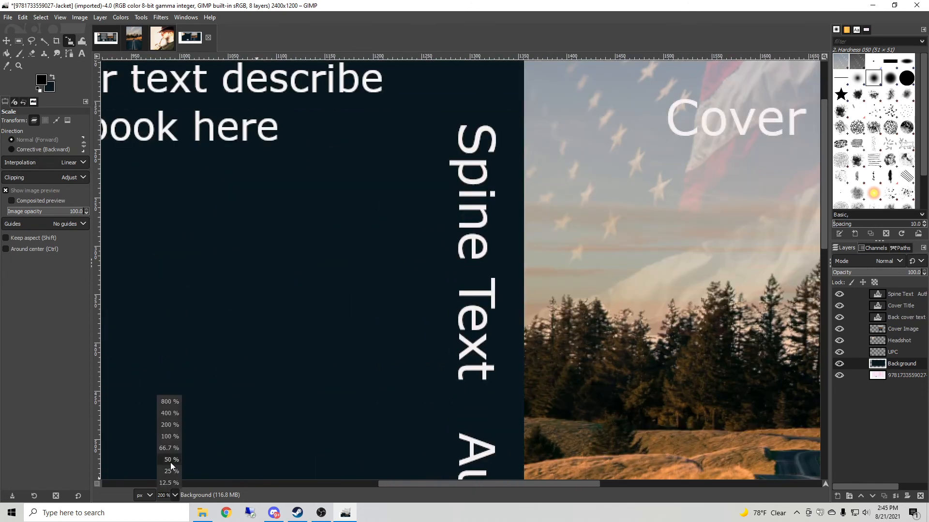
pyautogui.click(170, 460)
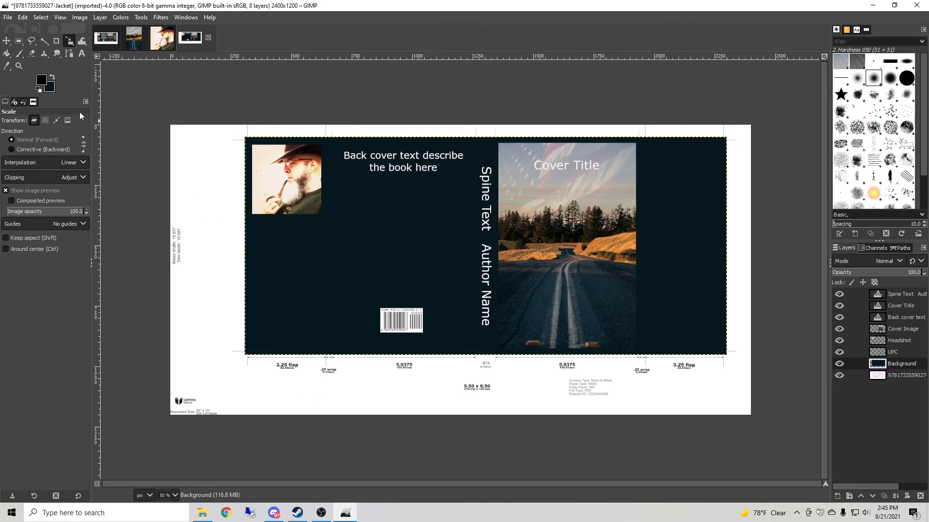
pyautogui.click(52, 88)
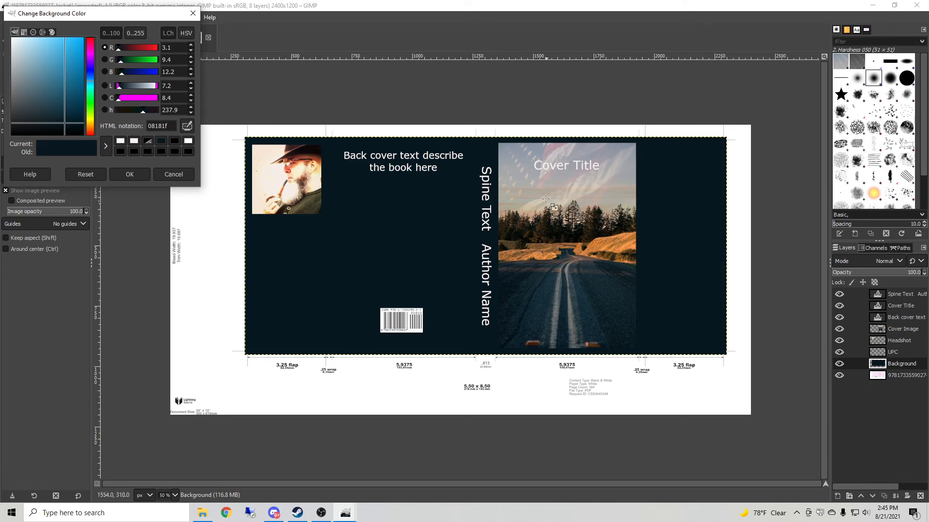
pyautogui.click(188, 127)
pyautogui.click(163, 178)
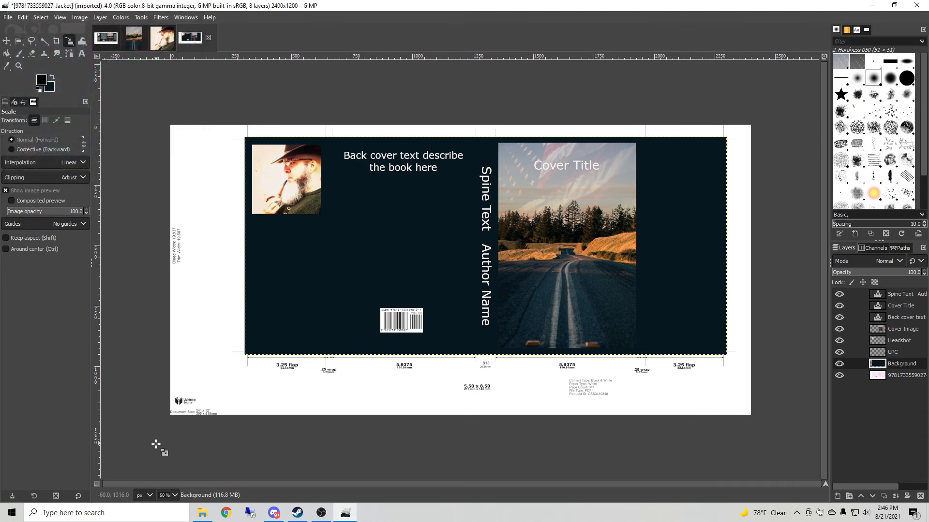
# Inspect the spine, cover and barcode area of the jacket up close at 200% zoom.
pyautogui.click(172, 495)
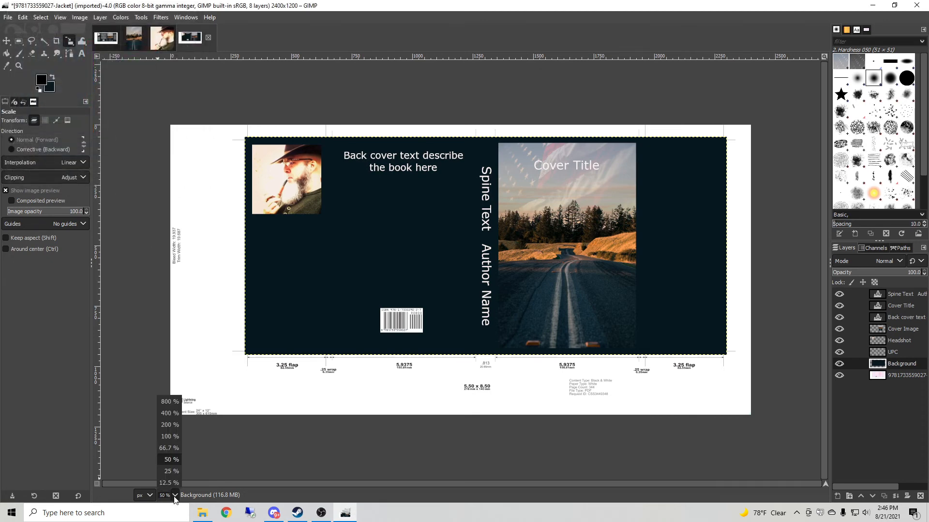
pyautogui.click(169, 423)
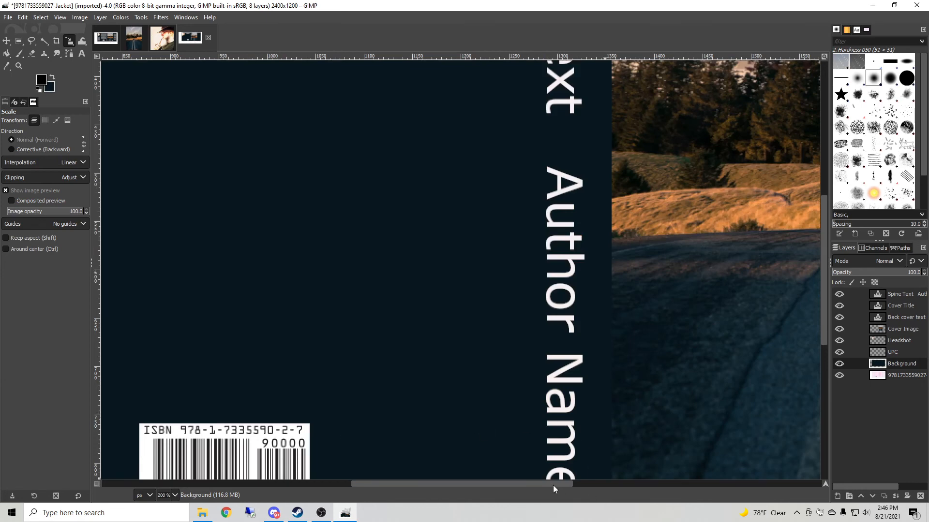
pyautogui.moveTo(552, 485); pyautogui.dragTo(637, 486)
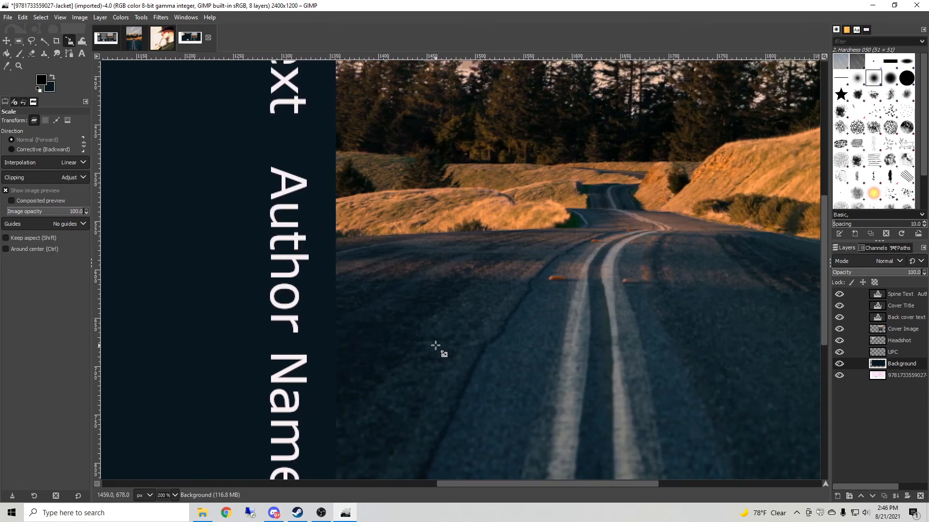
pyautogui.scroll(-2, 425, 357)
pyautogui.scroll(1, 416, 358)
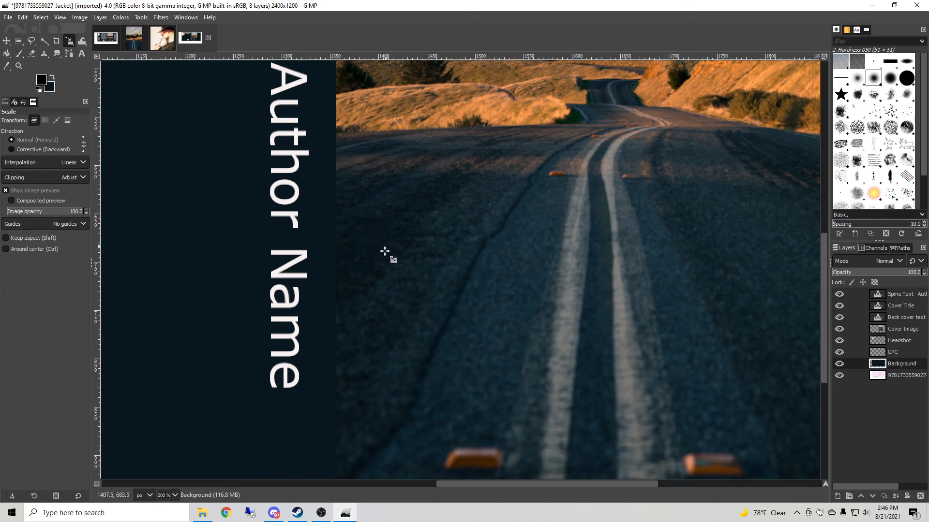
pyautogui.hscroll(-5, 518, 484)
pyautogui.scroll(-3, 421, 443)
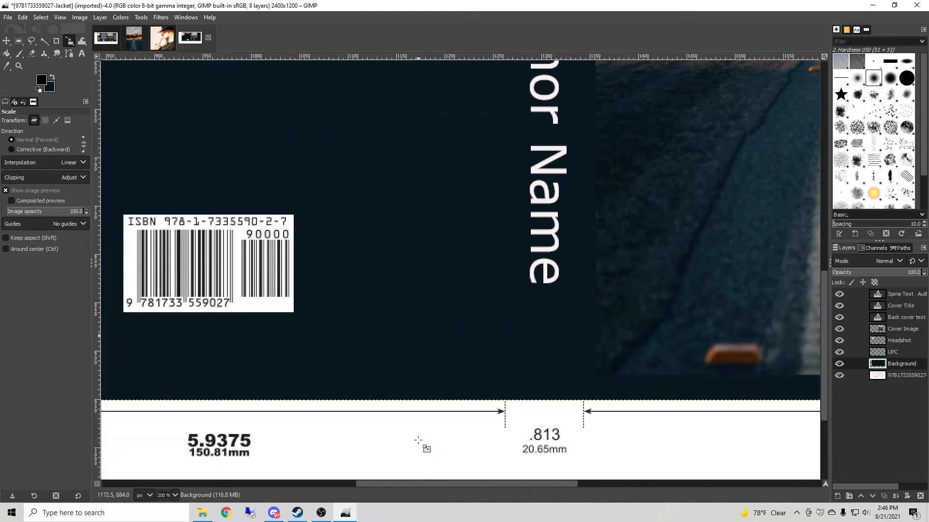
pyautogui.click(176, 496)
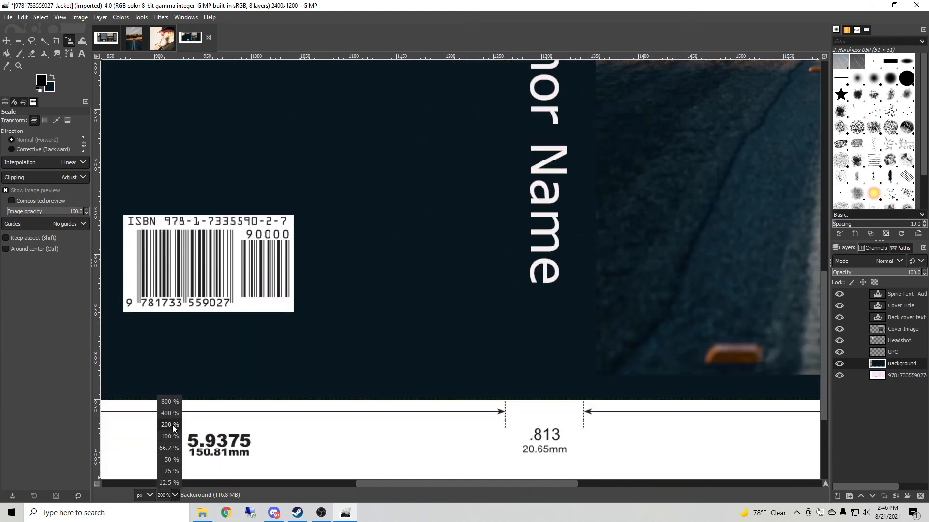
pyautogui.click(170, 443)
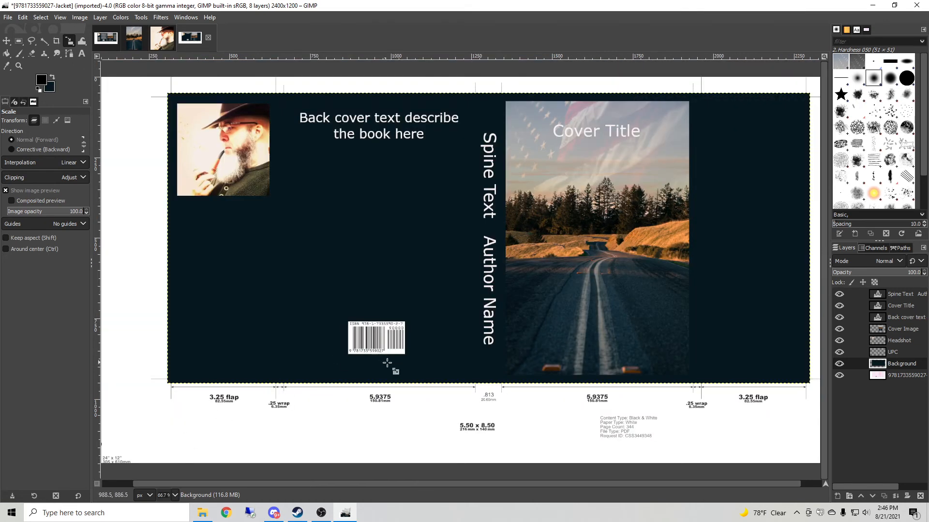
# Compare the working jacket side by side with the finished reference jacket image.
pyautogui.click(112, 42)
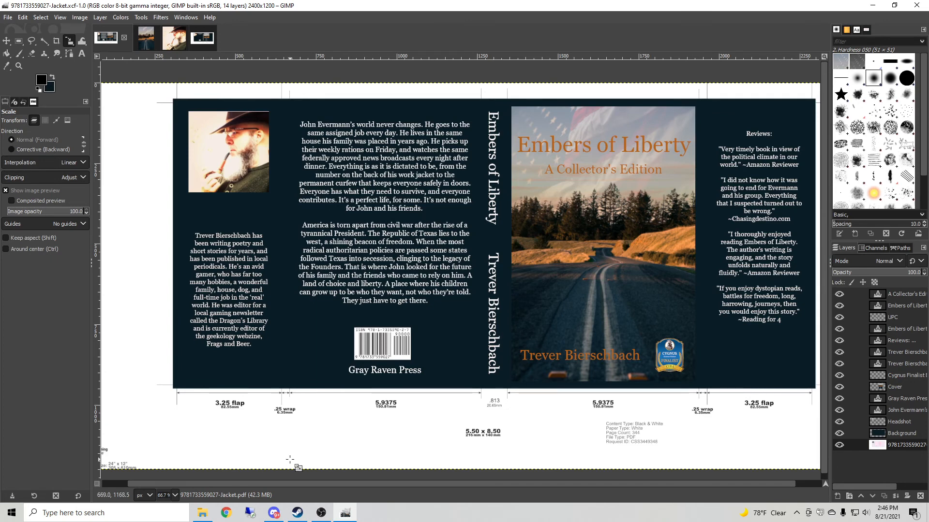
pyautogui.click(202, 38)
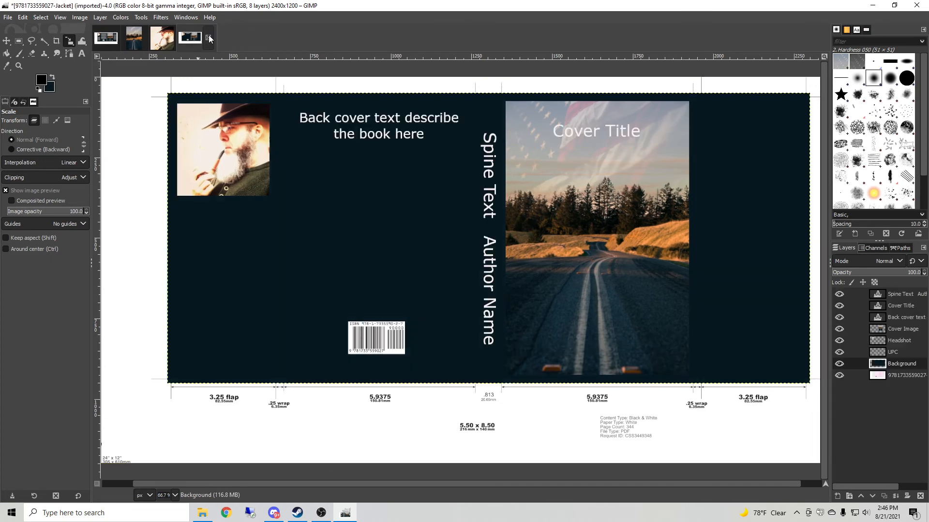
pyautogui.moveTo(441, 483); pyautogui.dragTo(463, 484)
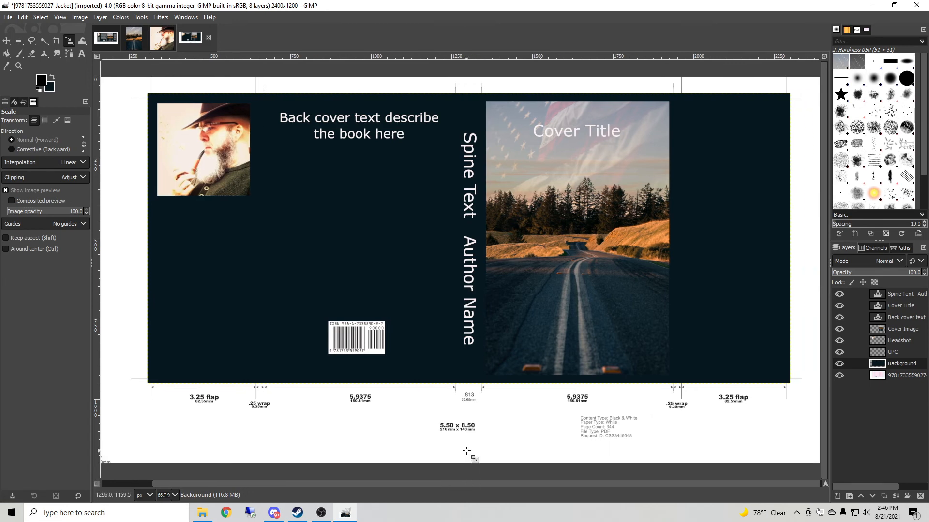
pyautogui.click(106, 37)
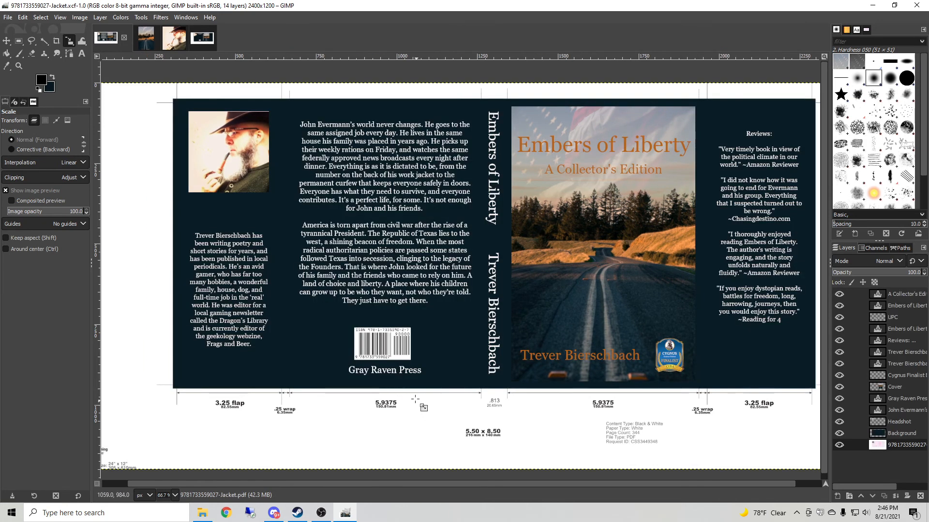
pyautogui.moveTo(411, 483)
pyautogui.mouseDown()
pyautogui.moveTo(428, 486)
pyautogui.moveTo(421, 488)
pyautogui.mouseUp()
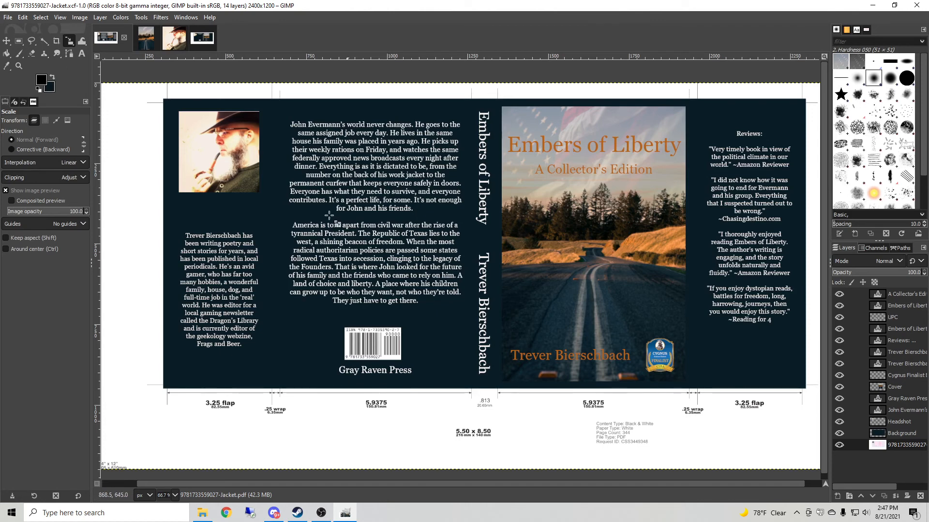
pyautogui.click(201, 40)
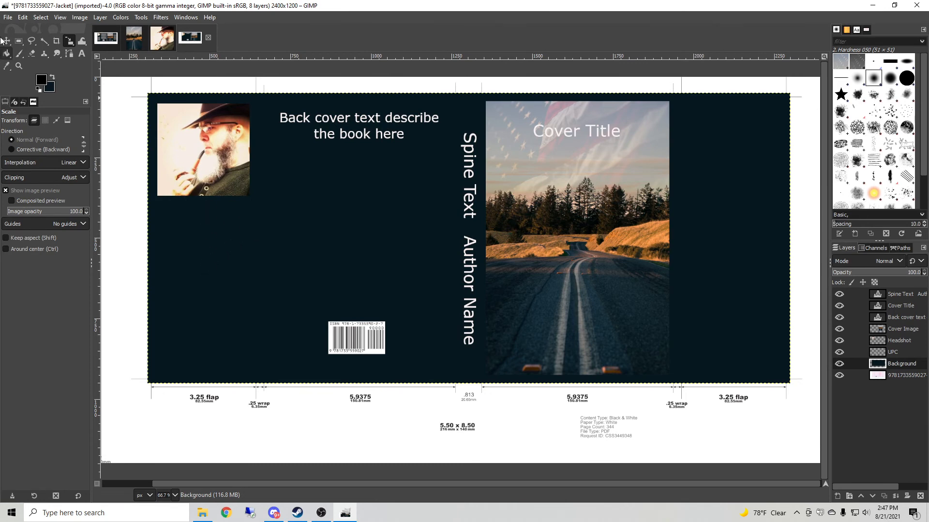
pyautogui.click(111, 42)
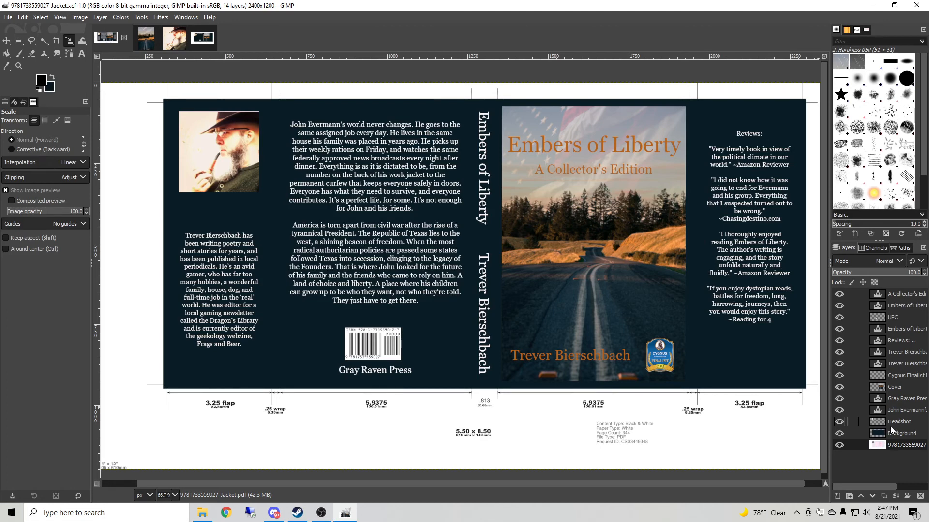
pyautogui.click(202, 38)
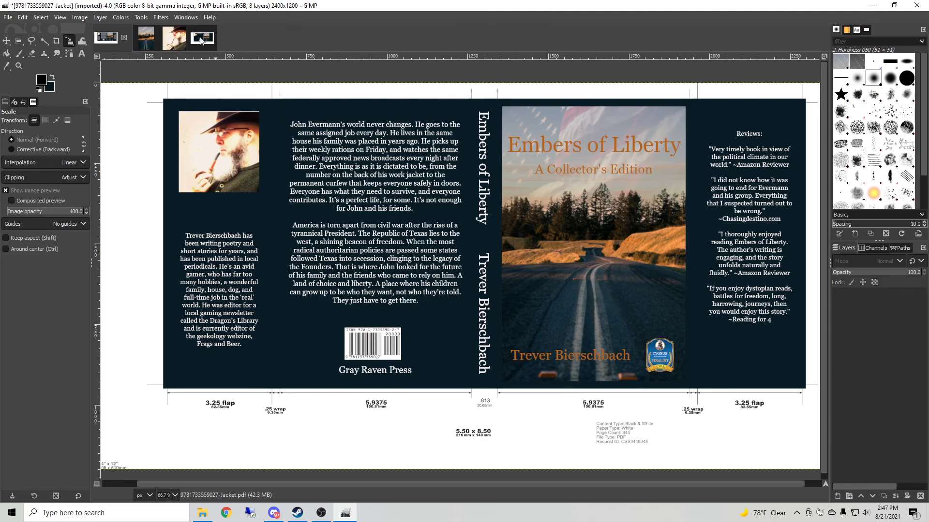
# Open the Export Image dialog, browse the list of file types by extension, and cancel the export.
pyautogui.click(8, 18)
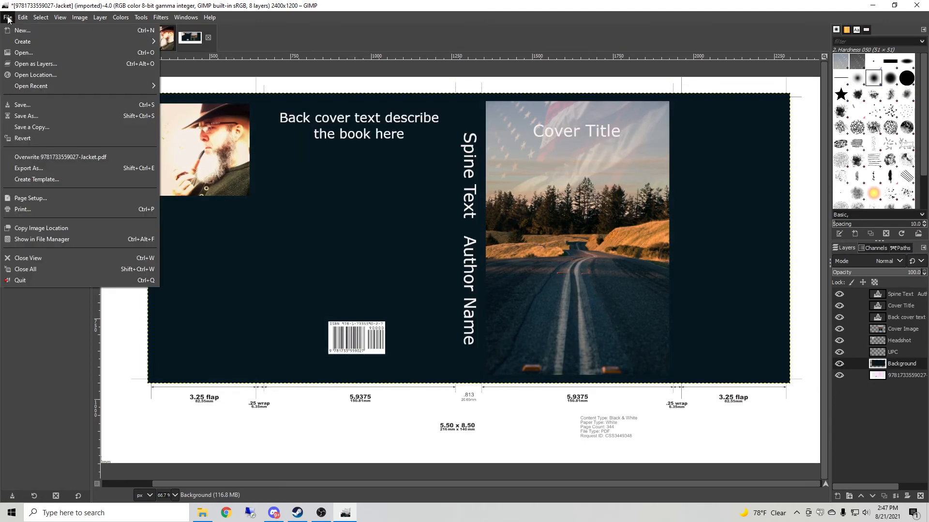
pyautogui.click(26, 168)
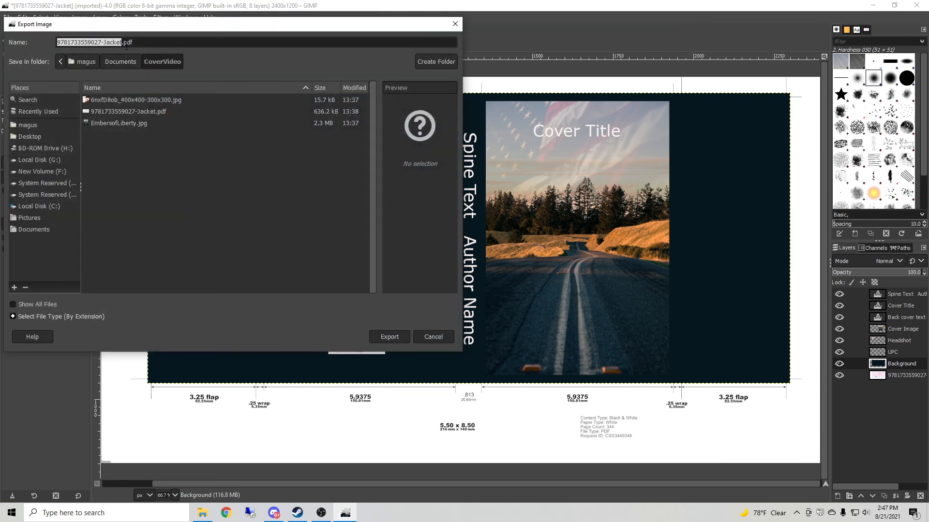
pyautogui.click(12, 316)
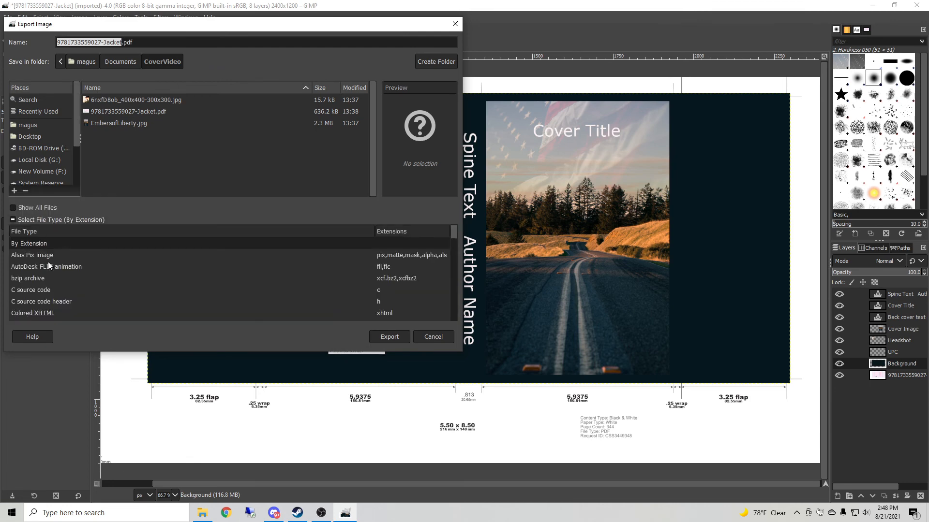
pyautogui.scroll(-4, 72, 281)
pyautogui.scroll(-5, 72, 280)
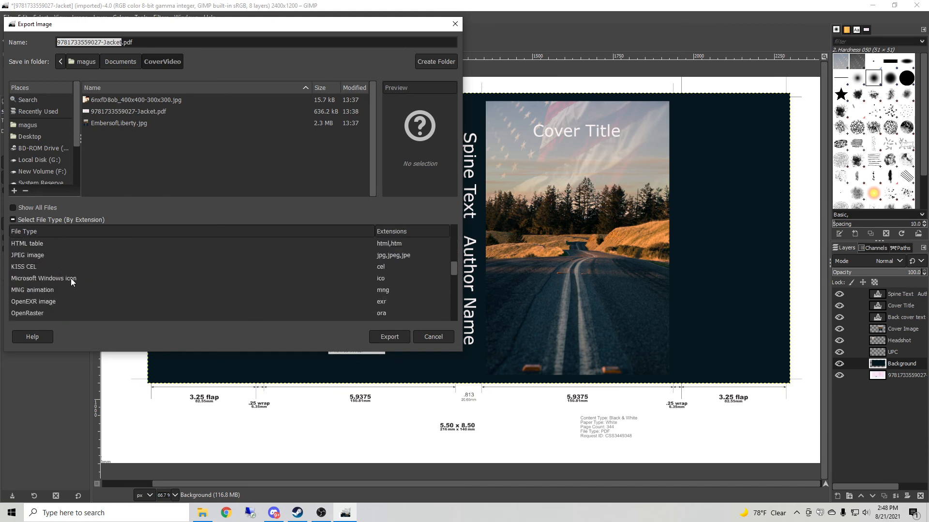
pyautogui.scroll(-1, 71, 281)
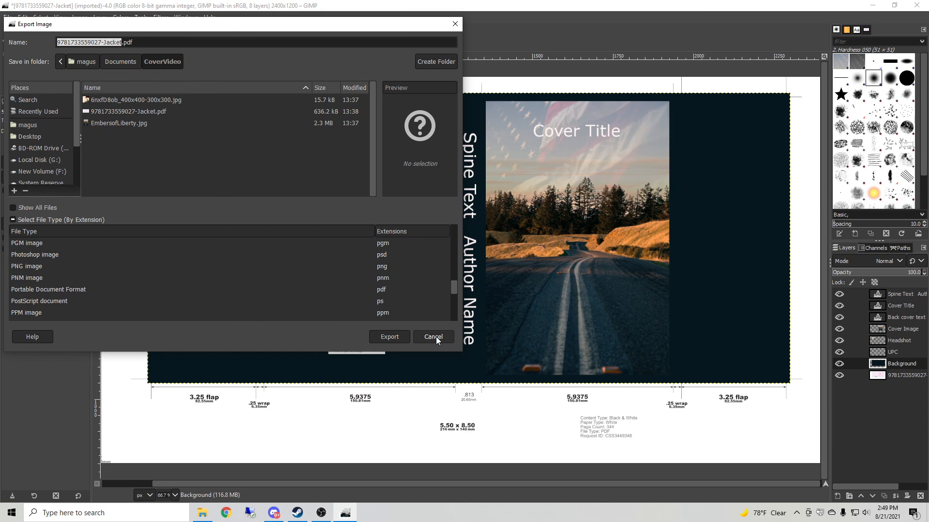
pyautogui.click(433, 337)
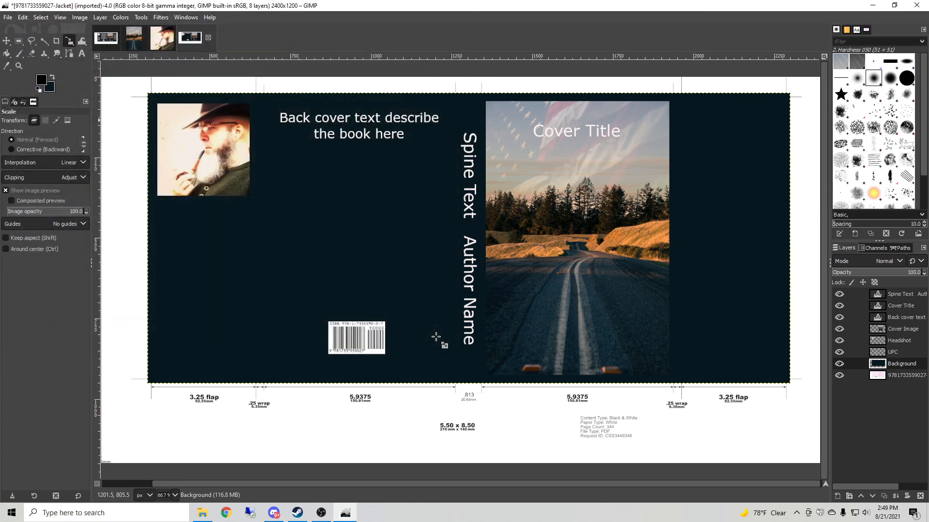